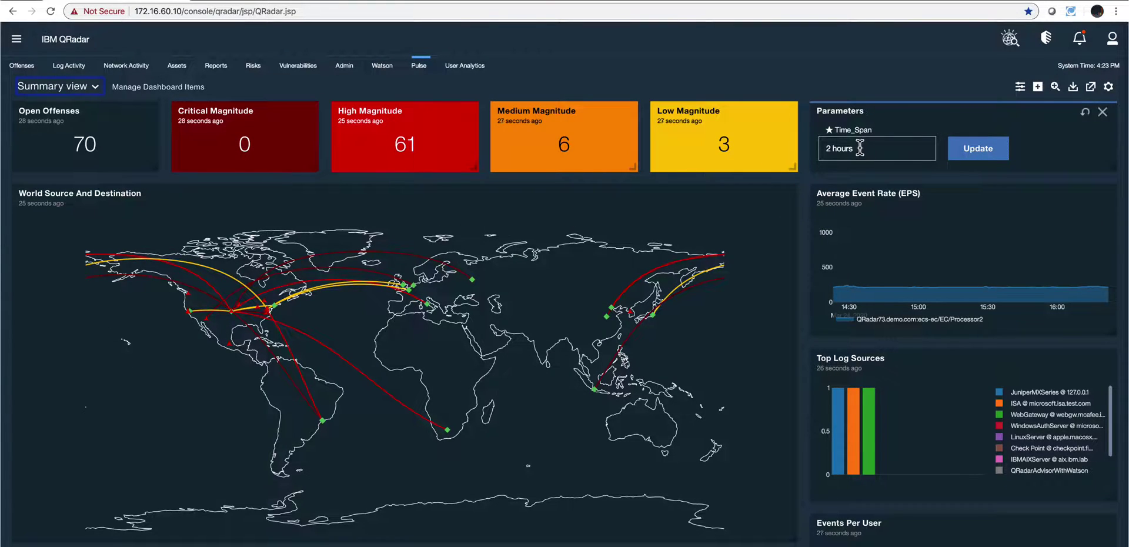
Step: Change the Summary view Time_Span from 2 to 1 hours and update all widgets
{"action": "left_click", "coordinate": [830, 148]}
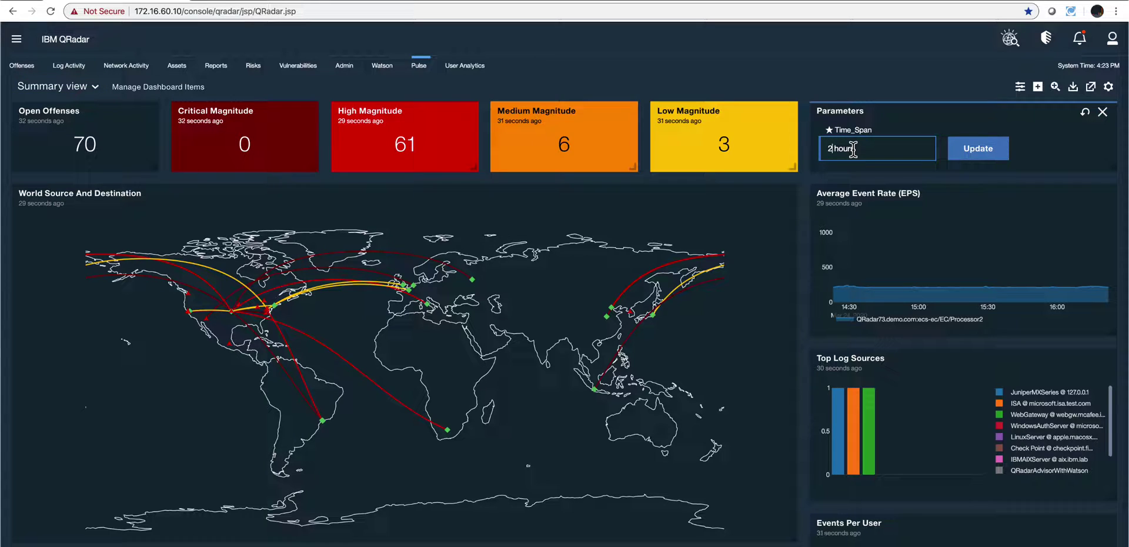
{"action": "key", "text": "BackSpace"}
{"action": "type", "text": "1"}
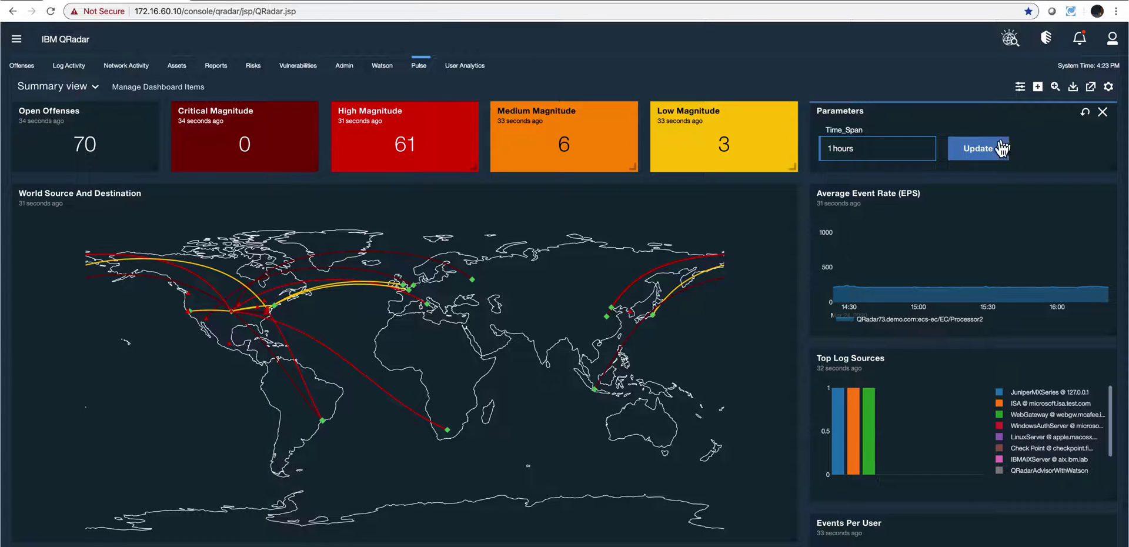
{"action": "left_click", "coordinate": [993, 150]}
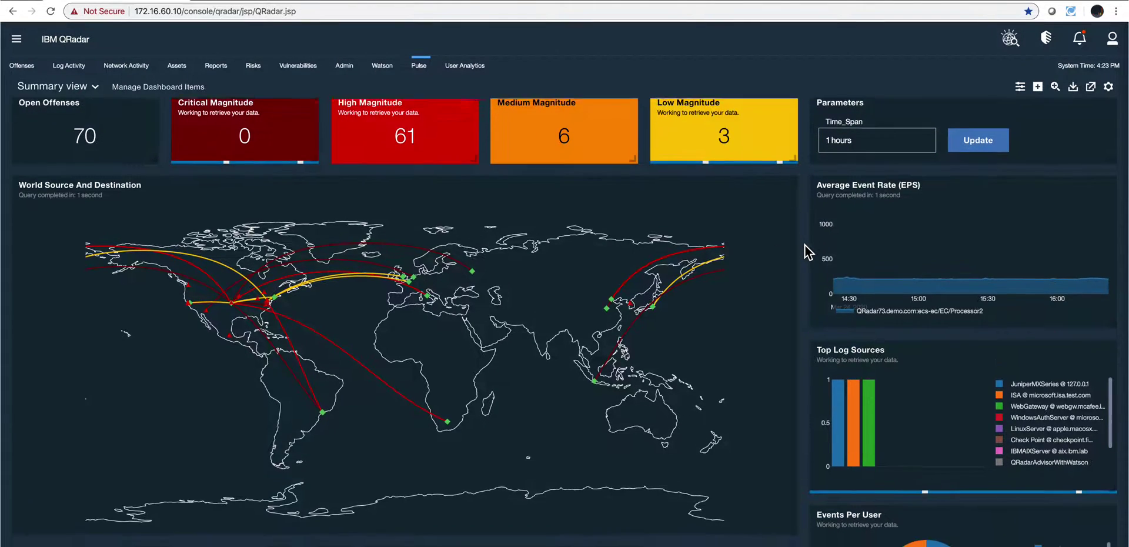
{"action": "scroll", "coordinate": [805, 245], "scroll_direction": "down", "scroll_amount": 2}
{"action": "scroll", "coordinate": [805, 245], "scroll_direction": "up", "scroll_amount": 2}
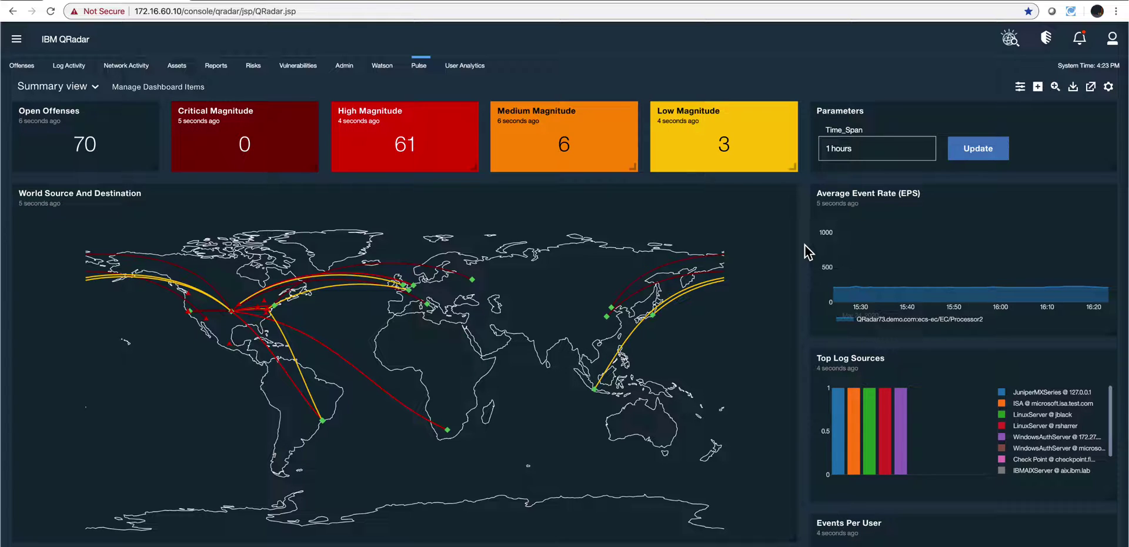
Step: From the dashboard list, create a blank dashboard named Dash1 with description 'Des'
{"action": "left_click", "coordinate": [94, 89]}
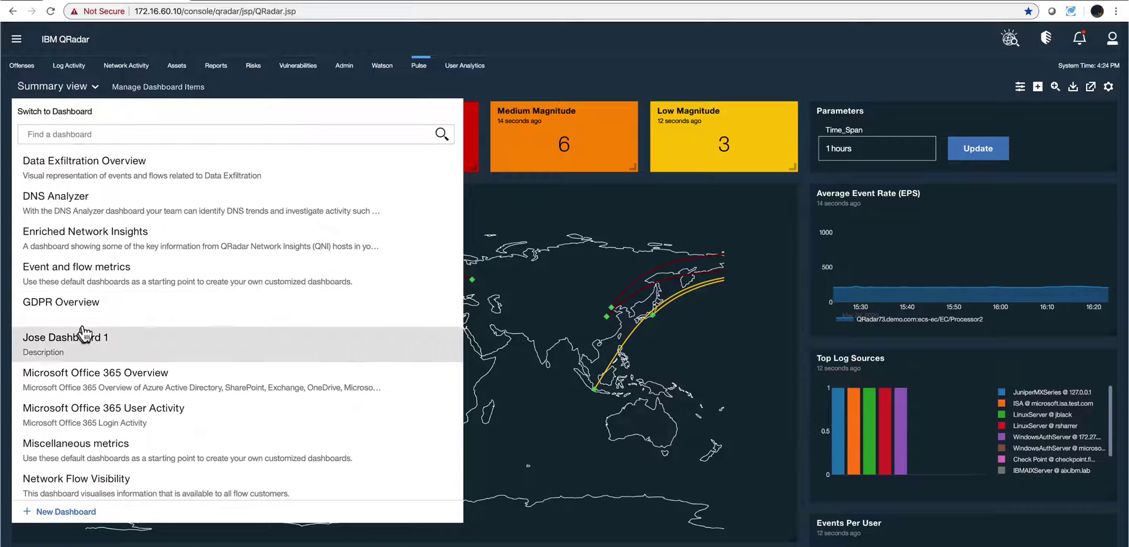
{"action": "left_click", "coordinate": [95, 92]}
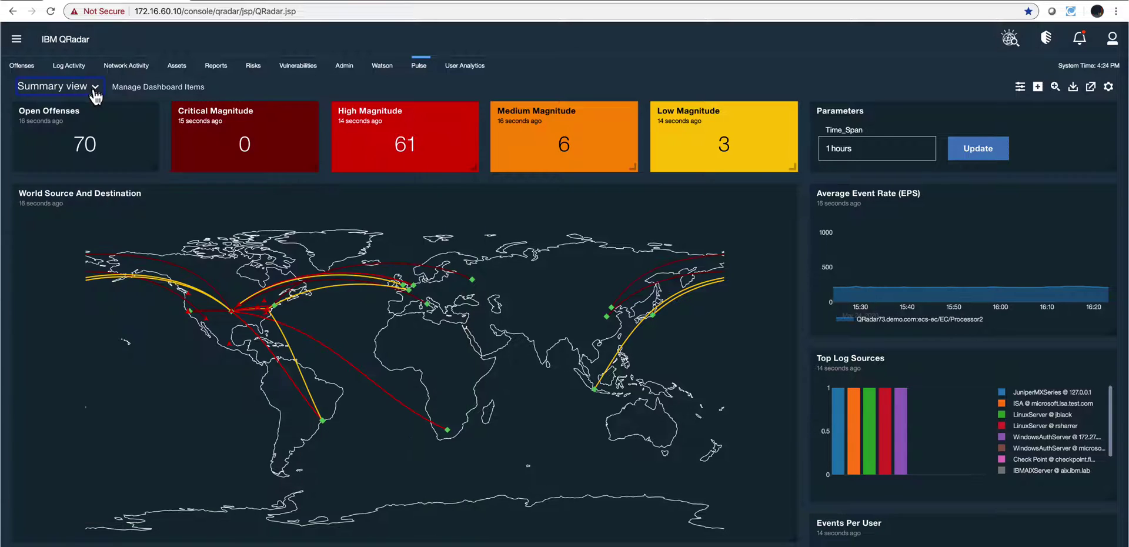
{"action": "left_click", "coordinate": [94, 88]}
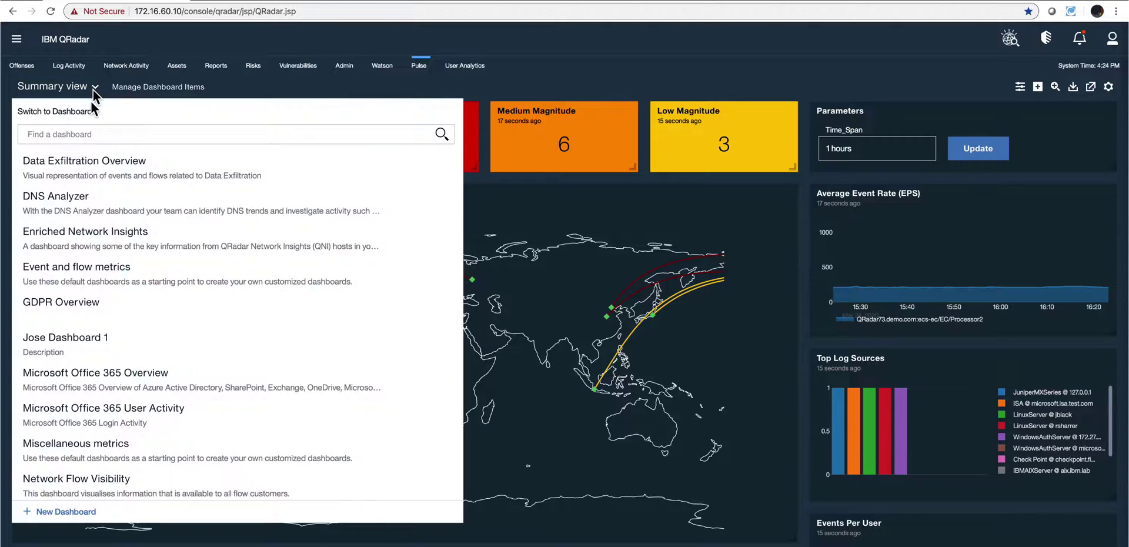
{"action": "left_click", "coordinate": [44, 512]}
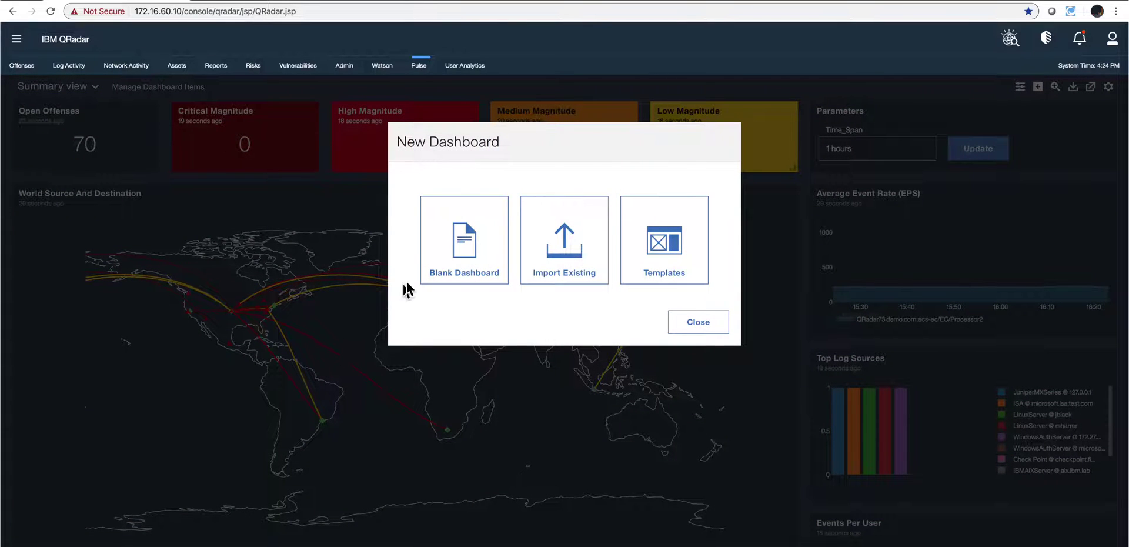
{"action": "left_click", "coordinate": [474, 255]}
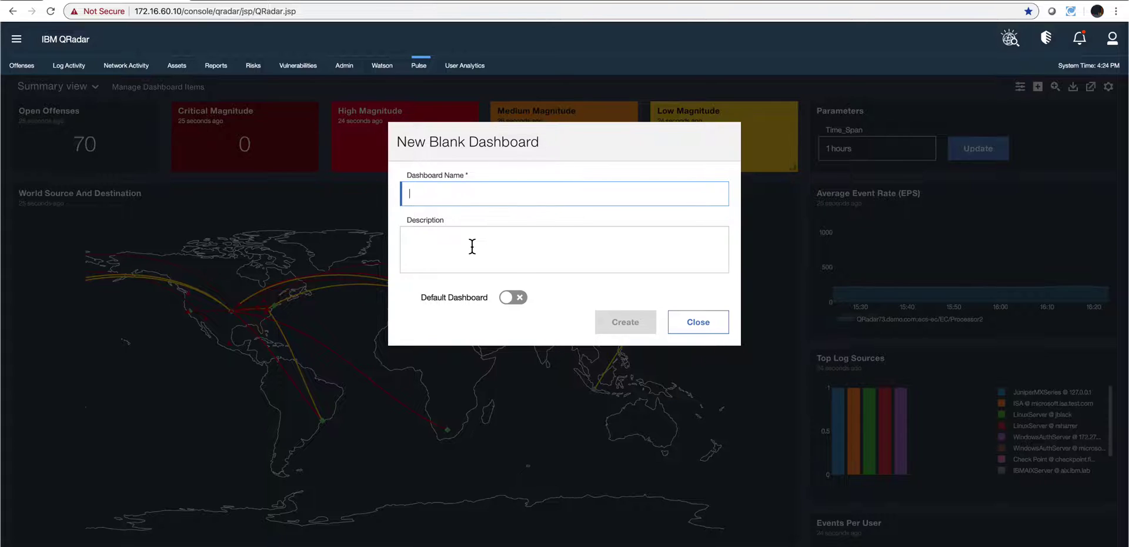
{"action": "type", "text": "Das"}
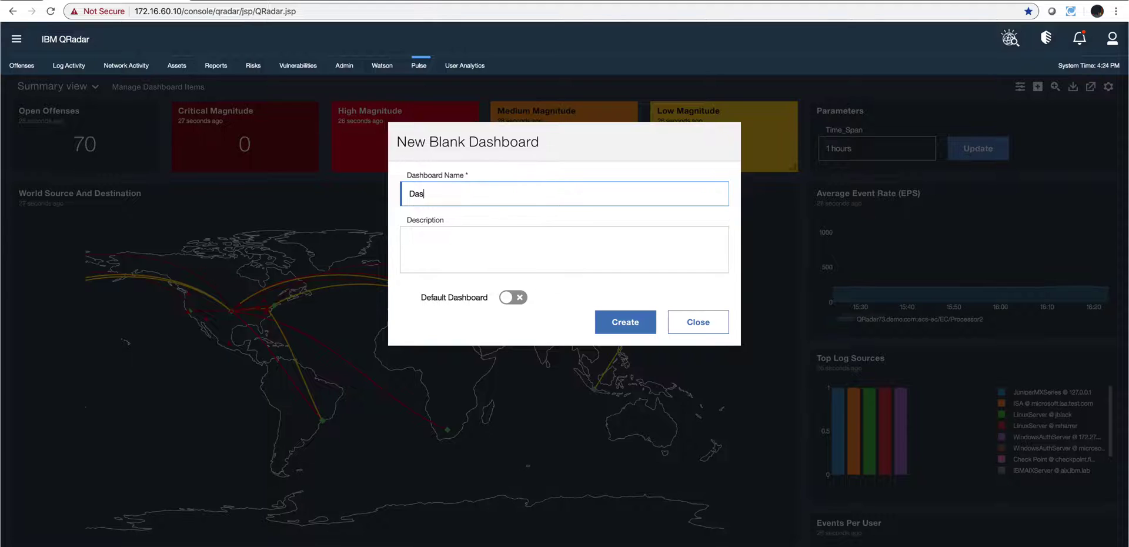
{"action": "type", "text": "h1"}
{"action": "left_click", "coordinate": [444, 237]}
{"action": "type", "text": "Des"}
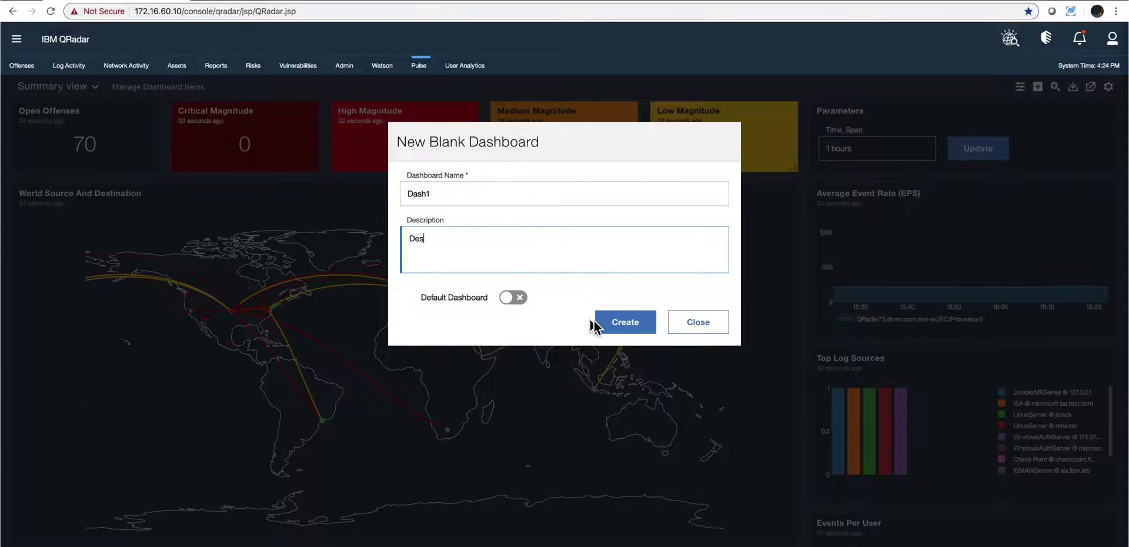
{"action": "left_click", "coordinate": [621, 330]}
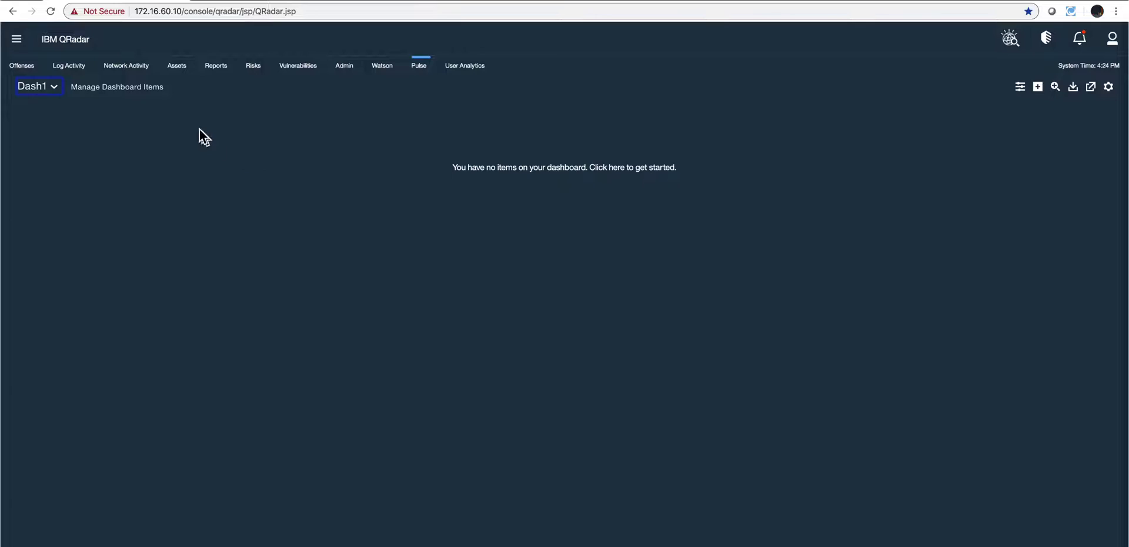
Step: Browse the Manage Dashboard Items list, then begin a new custom dashboard item
{"action": "left_click", "coordinate": [130, 87]}
{"action": "scroll", "coordinate": [540, 252], "scroll_direction": "down", "scroll_amount": 3}
{"action": "scroll", "coordinate": [541, 249], "scroll_direction": "down", "scroll_amount": 5}
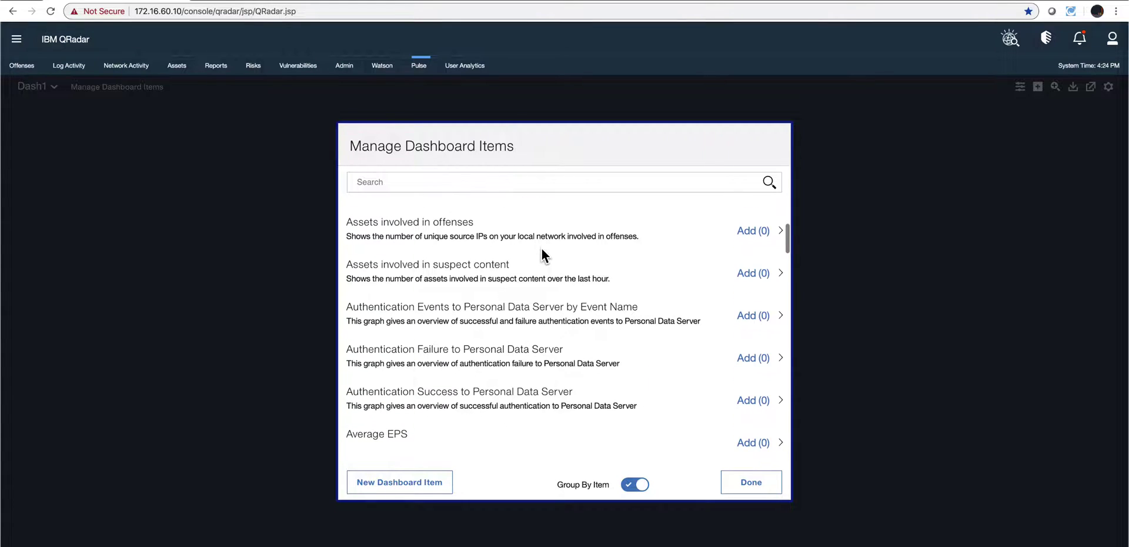
{"action": "scroll", "coordinate": [542, 252], "scroll_direction": "down", "scroll_amount": 8}
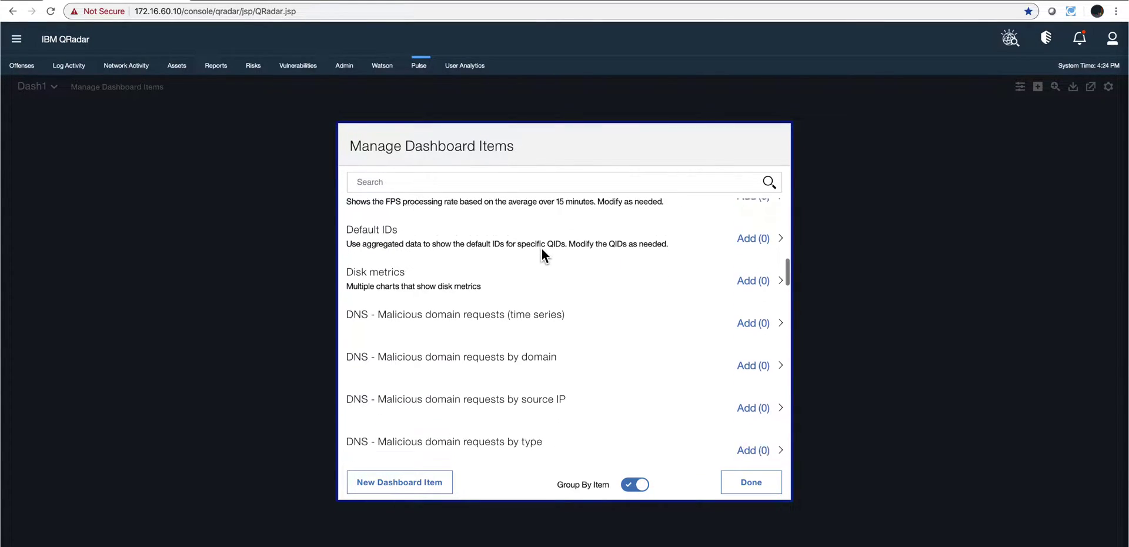
{"action": "scroll", "coordinate": [541, 250], "scroll_direction": "down", "scroll_amount": 10}
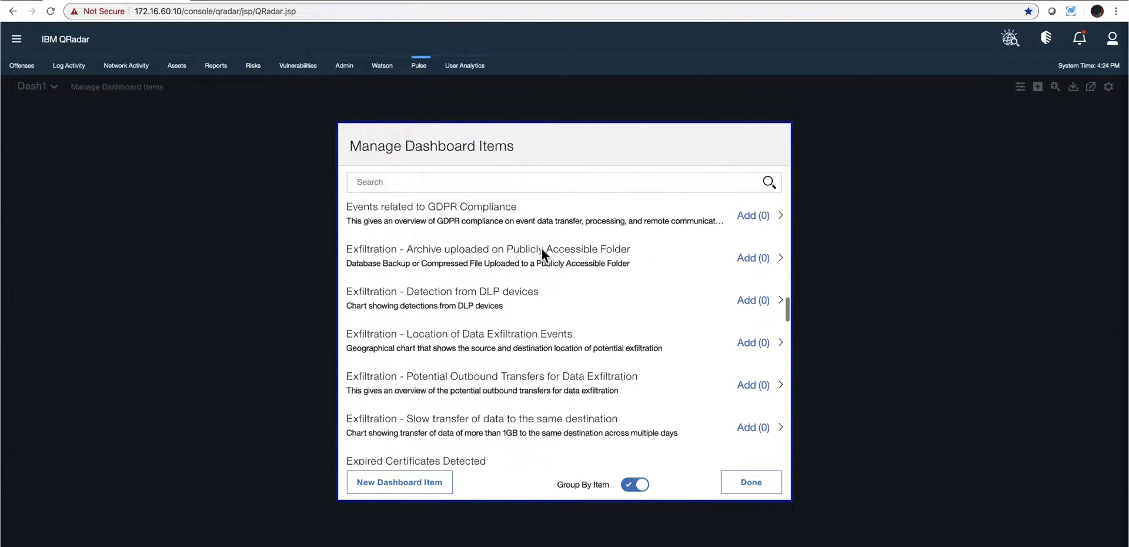
{"action": "scroll", "coordinate": [540, 246], "scroll_direction": "down", "scroll_amount": 5}
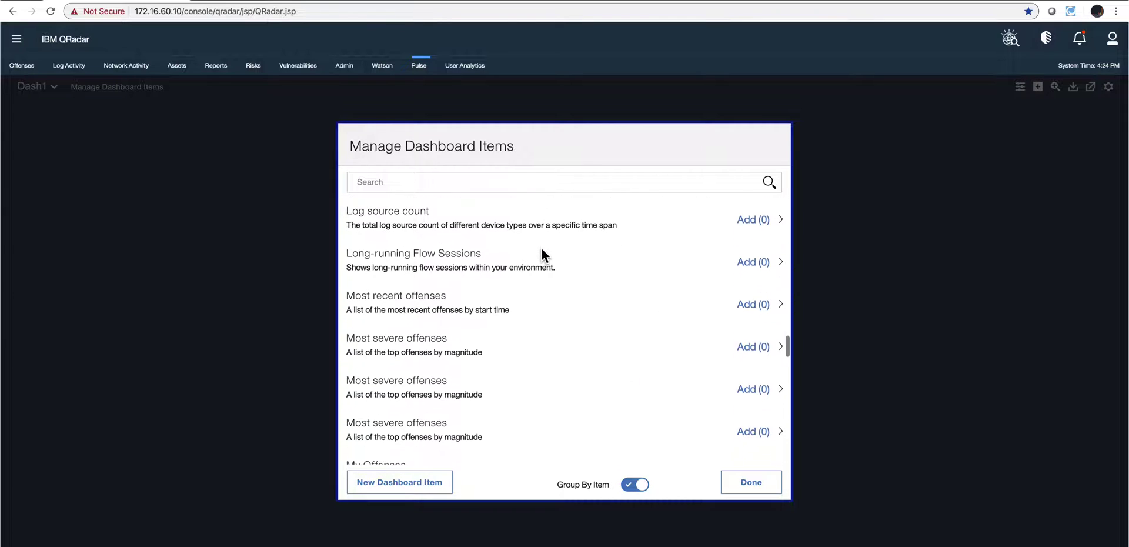
{"action": "scroll", "coordinate": [541, 246], "scroll_direction": "up", "scroll_amount": 10}
{"action": "scroll", "coordinate": [540, 246], "scroll_direction": "up", "scroll_amount": 15}
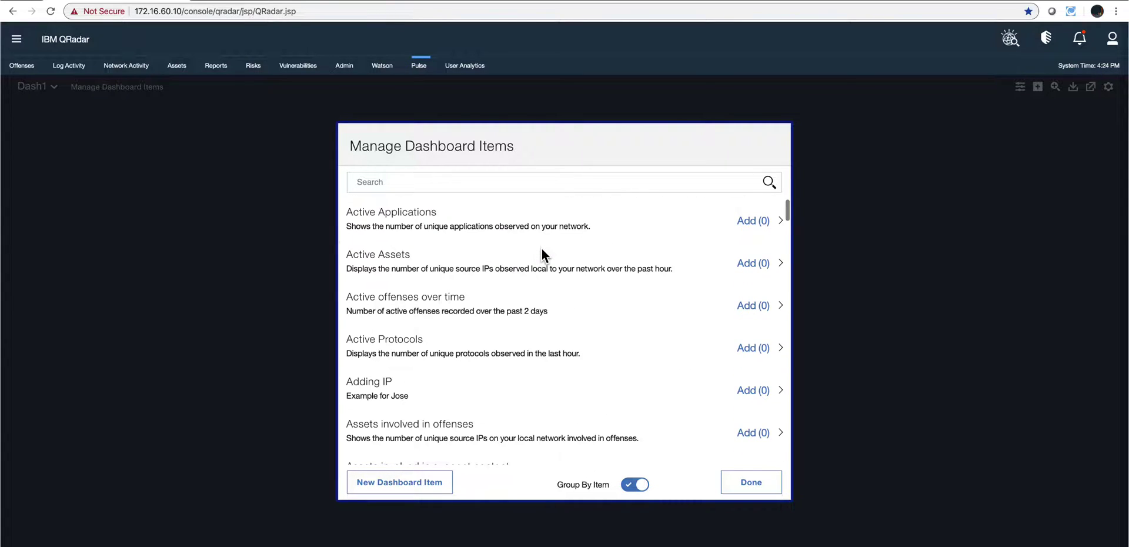
{"action": "left_click", "coordinate": [420, 485]}
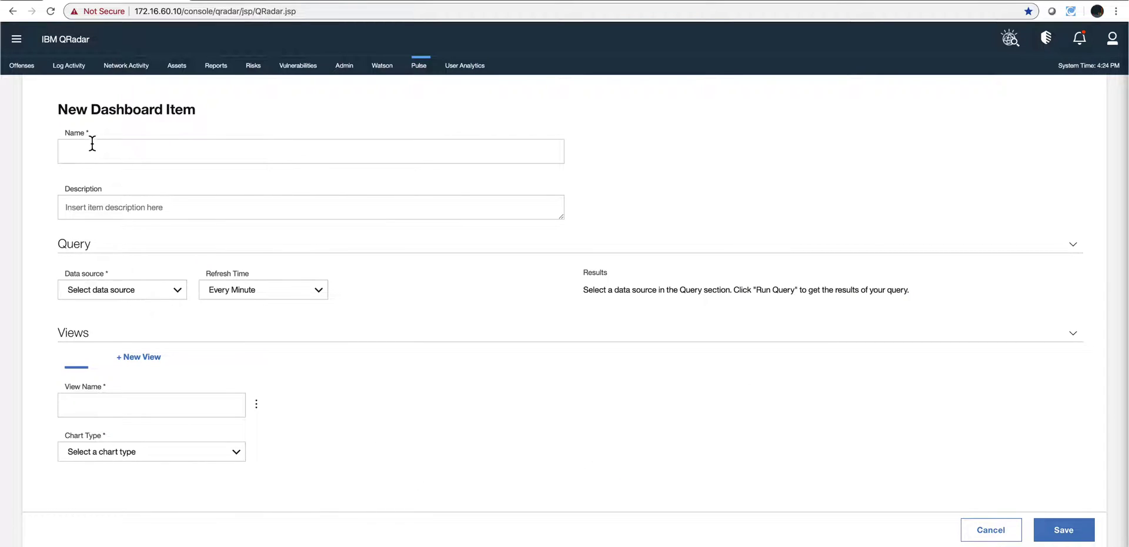
Step: Set the item's data source to AQL, name it 'Dash item 1 Base' and describe it 'desc'
{"action": "left_click", "coordinate": [176, 294]}
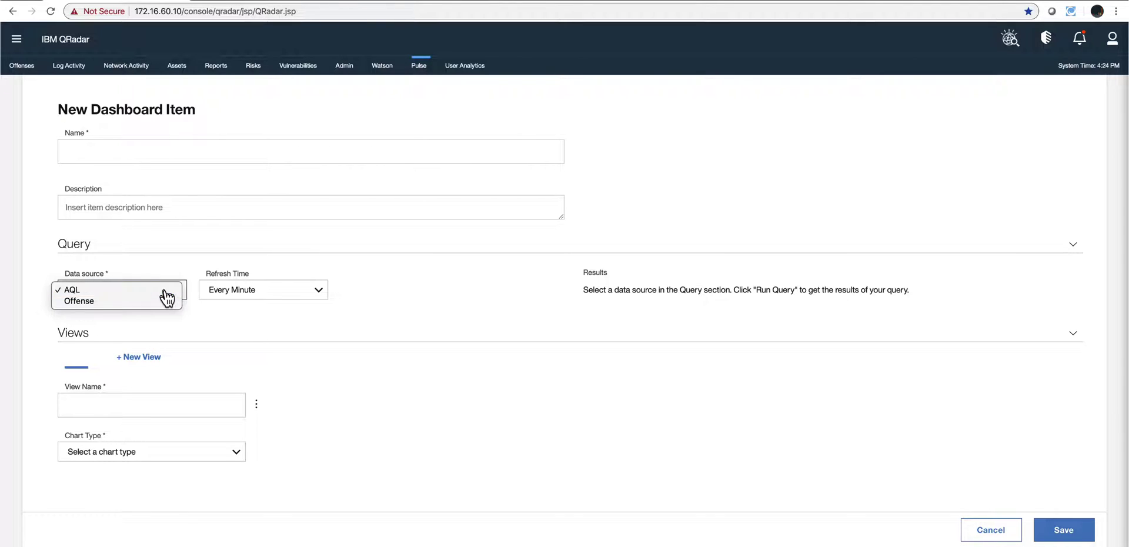
{"action": "left_click", "coordinate": [165, 291]}
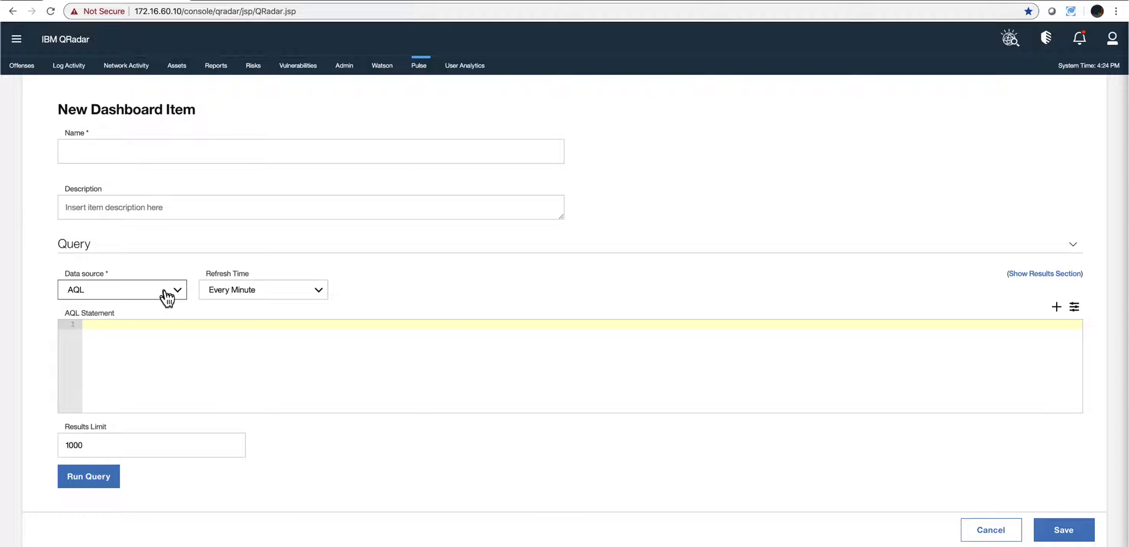
{"action": "left_click", "coordinate": [111, 152]}
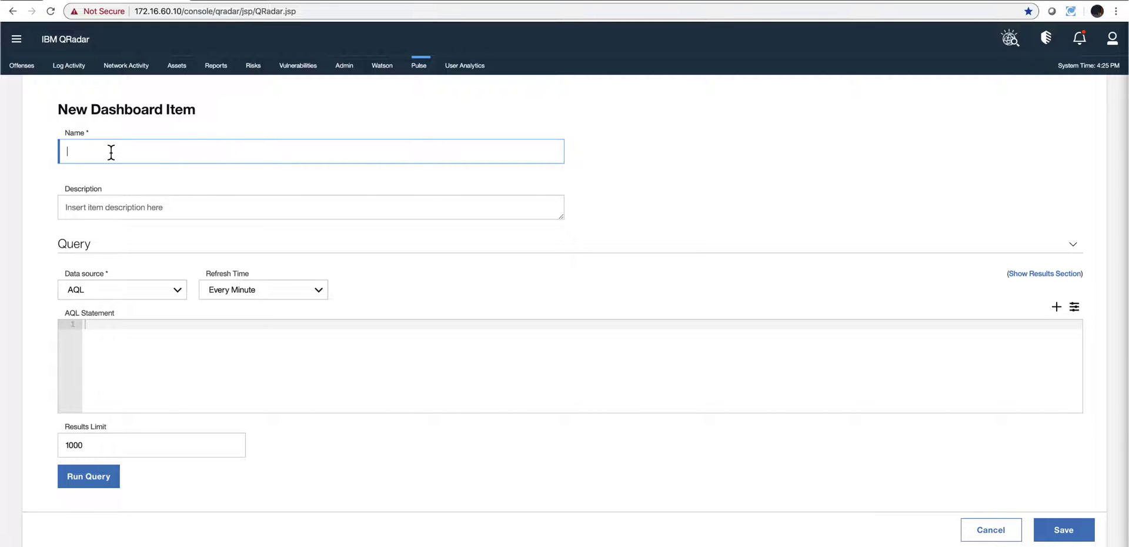
{"action": "type", "text": "Dash item 1 Base"}
{"action": "left_click", "coordinate": [101, 209]}
{"action": "type", "text": "des"}
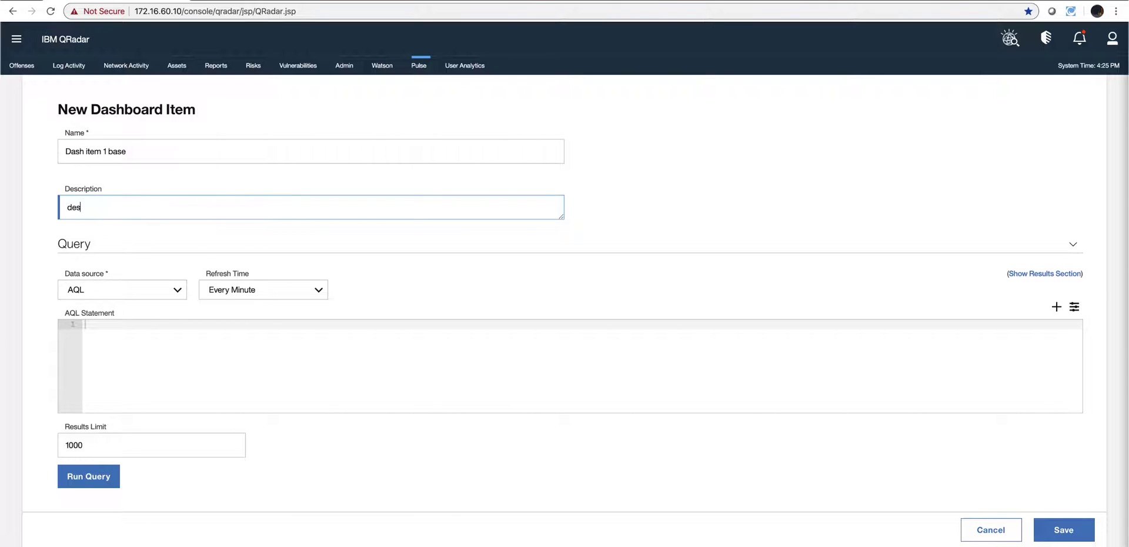
{"action": "type", "text": "c"}
{"action": "left_click", "coordinate": [91, 333]}
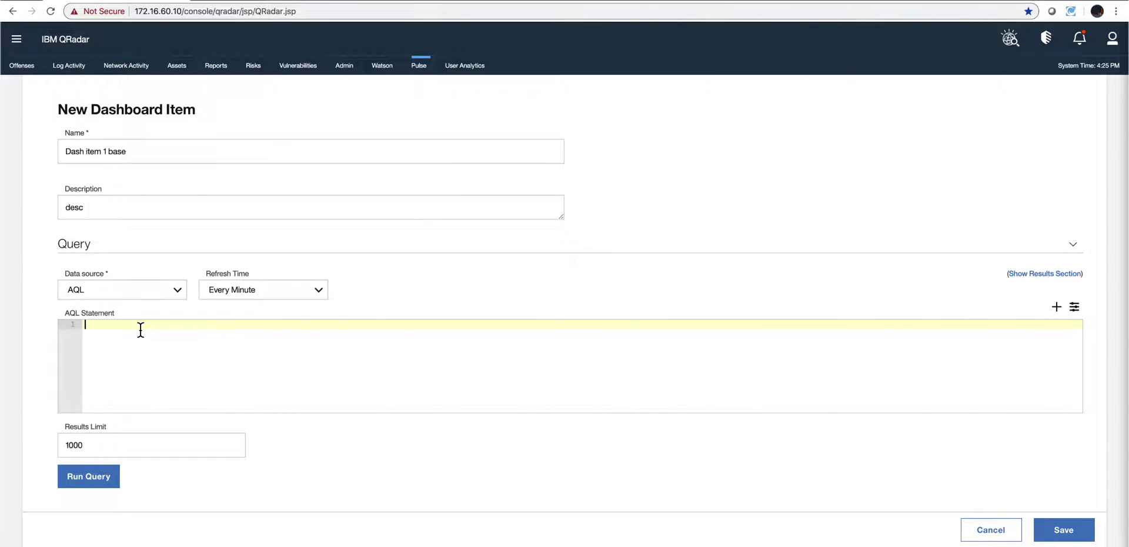
Step: Write the AQL statement select '{ip_address}' from events last 30 MINUTES; using the parameter and autocomplete
{"action": "type", "text": "select"}
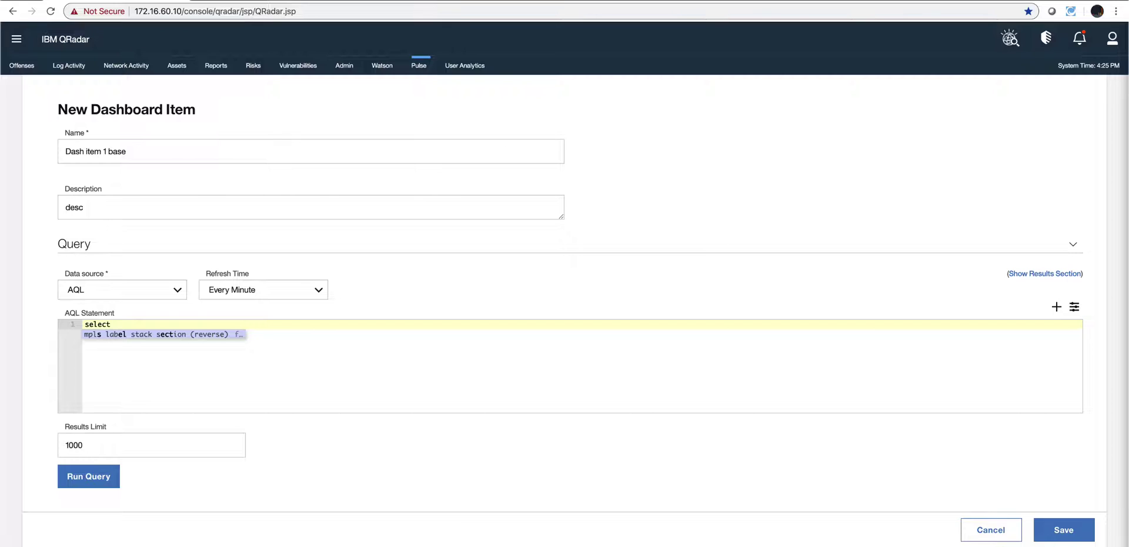
{"action": "type", "text": " ip"}
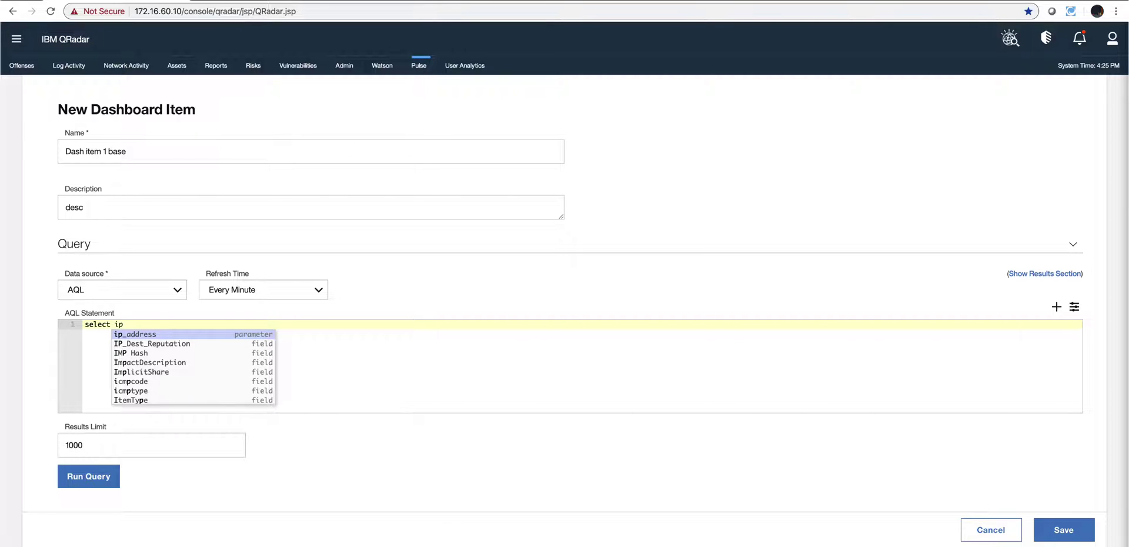
{"action": "left_click", "coordinate": [126, 333]}
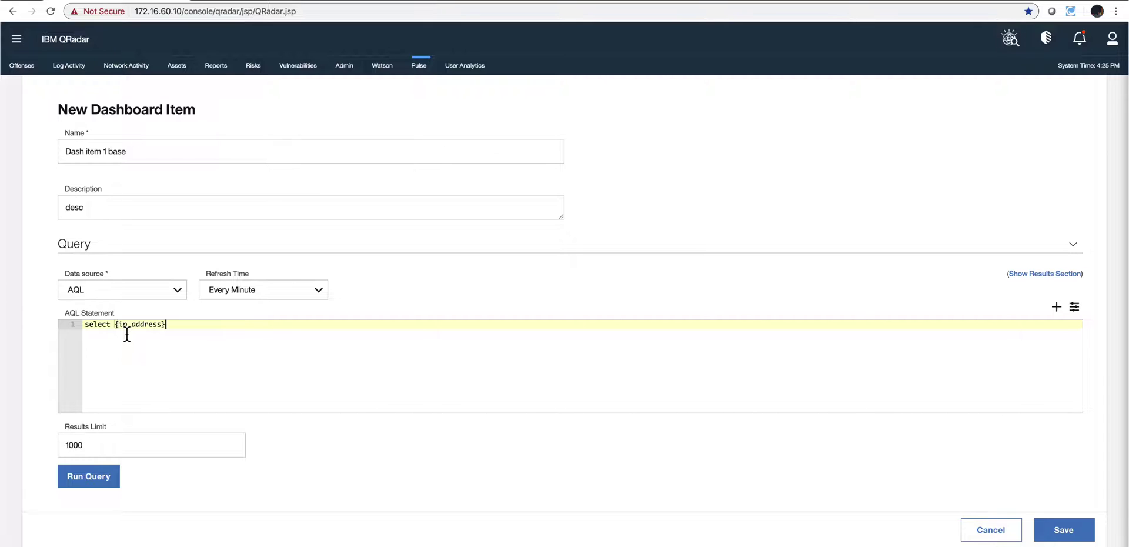
{"action": "type", "text": "'"}
{"action": "left_click", "coordinate": [162, 324]}
{"action": "type", "text": "'"}
{"action": "left_click", "coordinate": [170, 324]}
{"action": "type", "text": "from"}
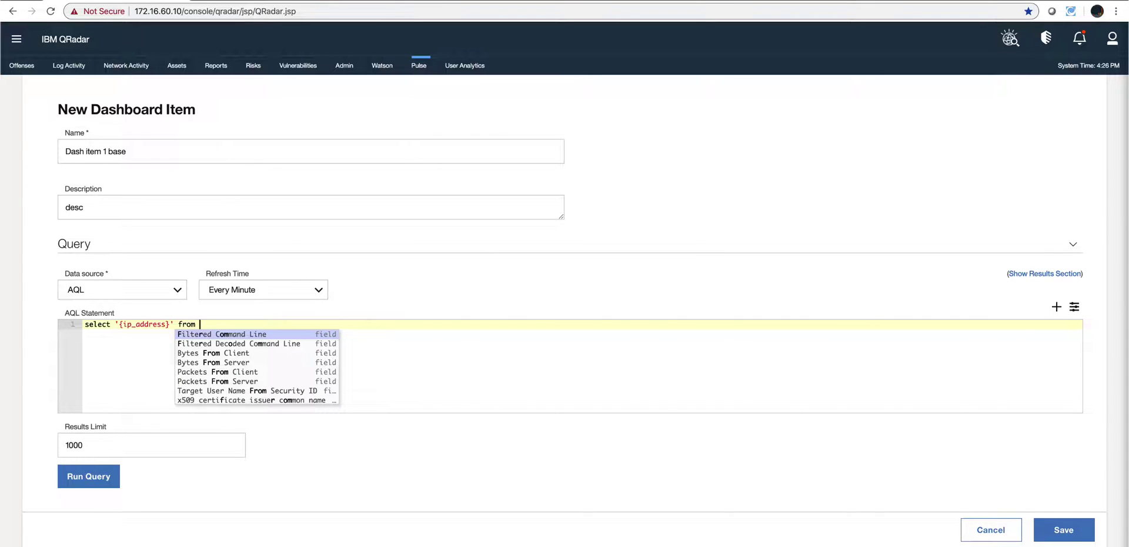
{"action": "type", "text": " events"}
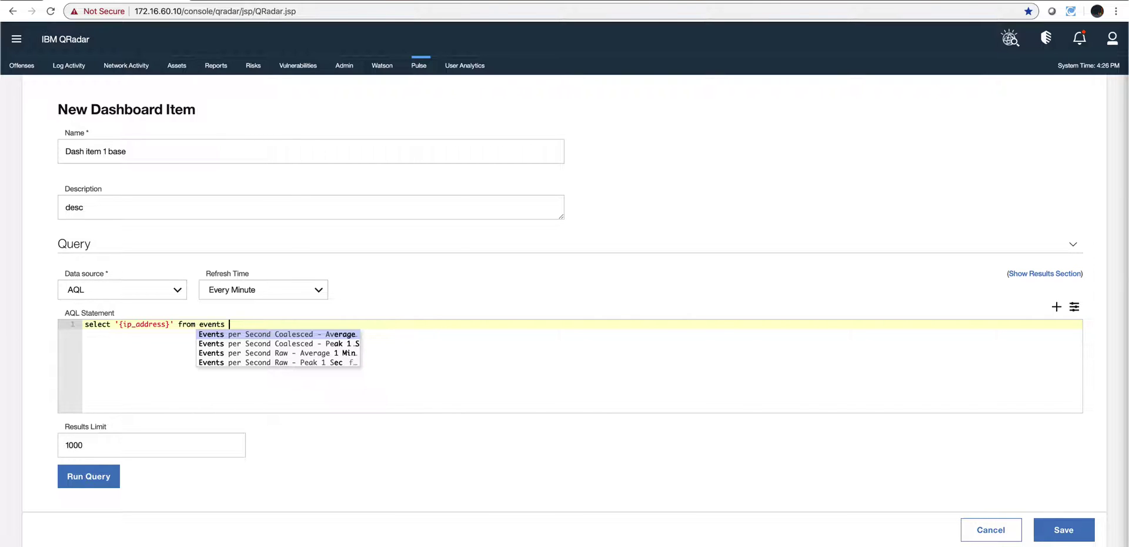
{"action": "type", "text": " la"}
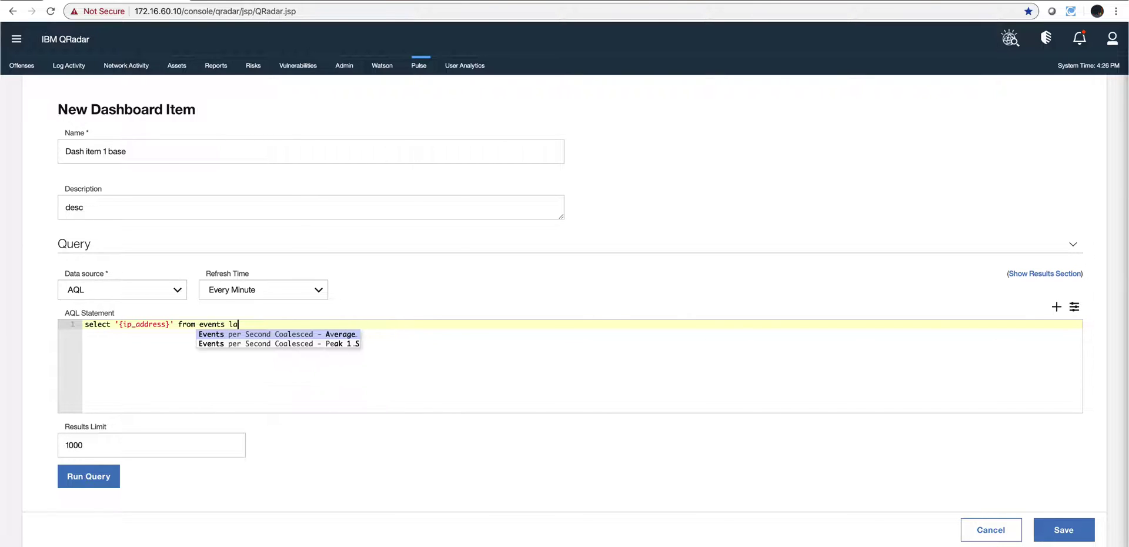
{"action": "type", "text": "st 30 min"}
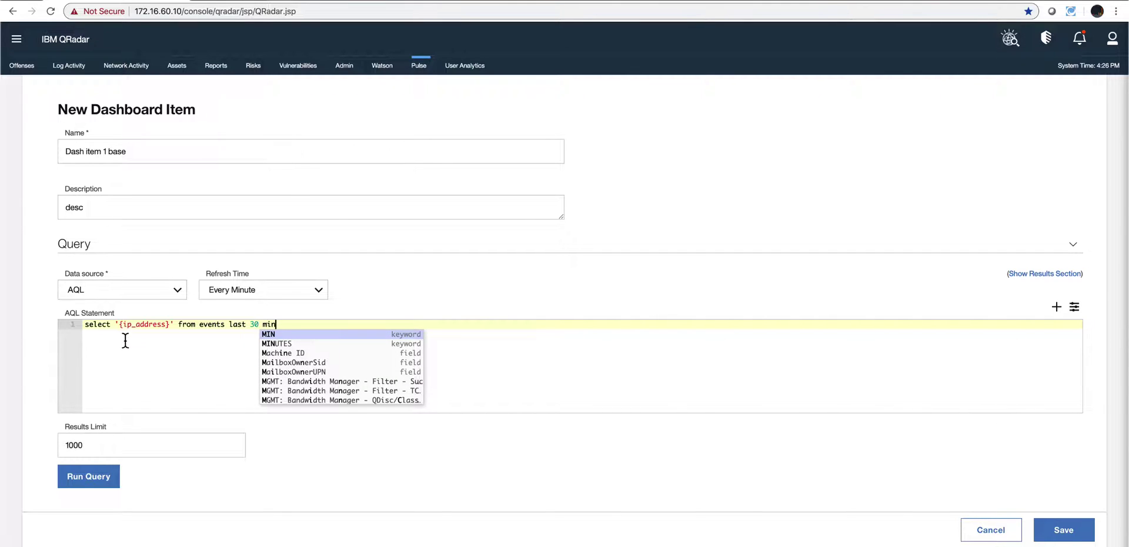
{"action": "left_click", "coordinate": [270, 343]}
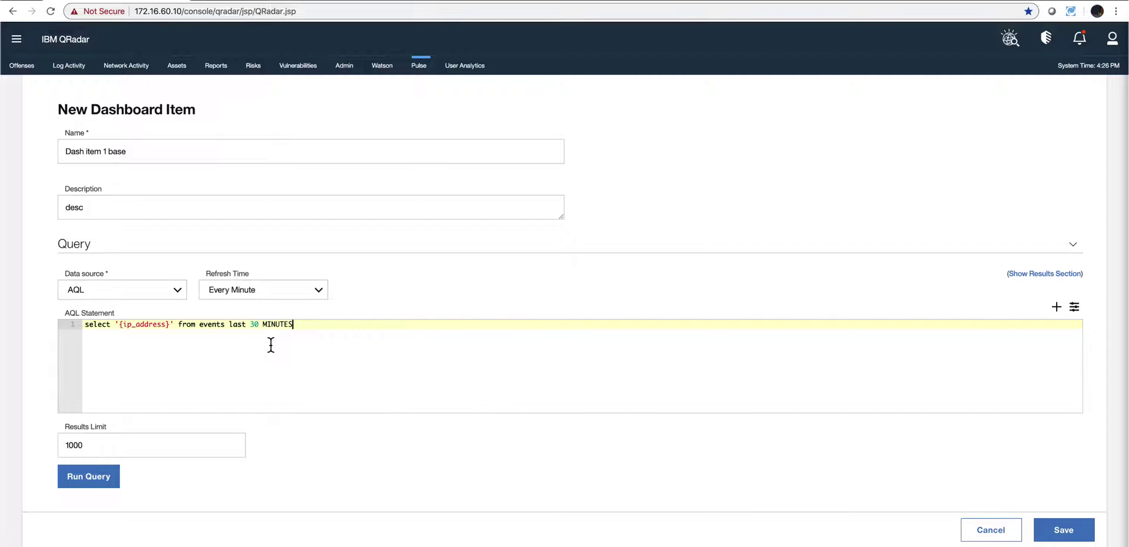
{"action": "type", "text": ";"}
Step: Run the query with the IP_Address parameter set to 192.168.2.25
{"action": "left_click", "coordinate": [93, 481]}
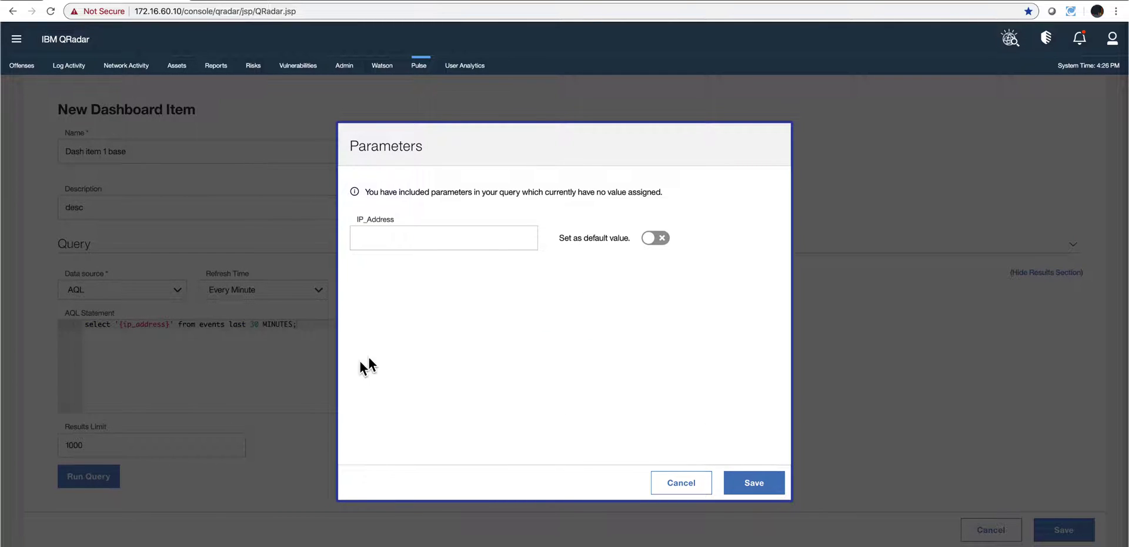
{"action": "left_click", "coordinate": [419, 237]}
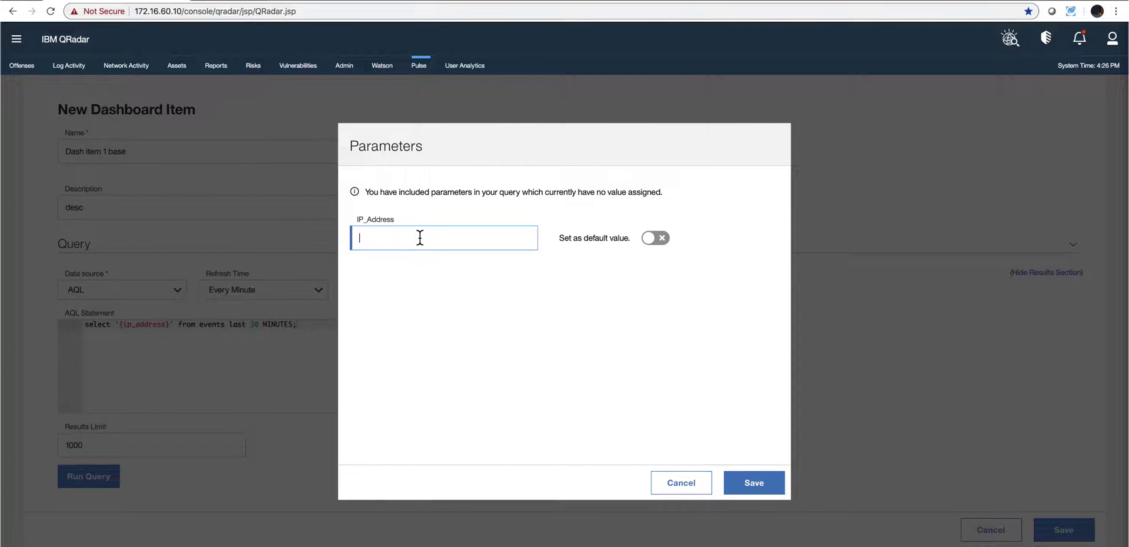
{"action": "type", "text": "192.168.2.25"}
{"action": "left_click", "coordinate": [755, 484]}
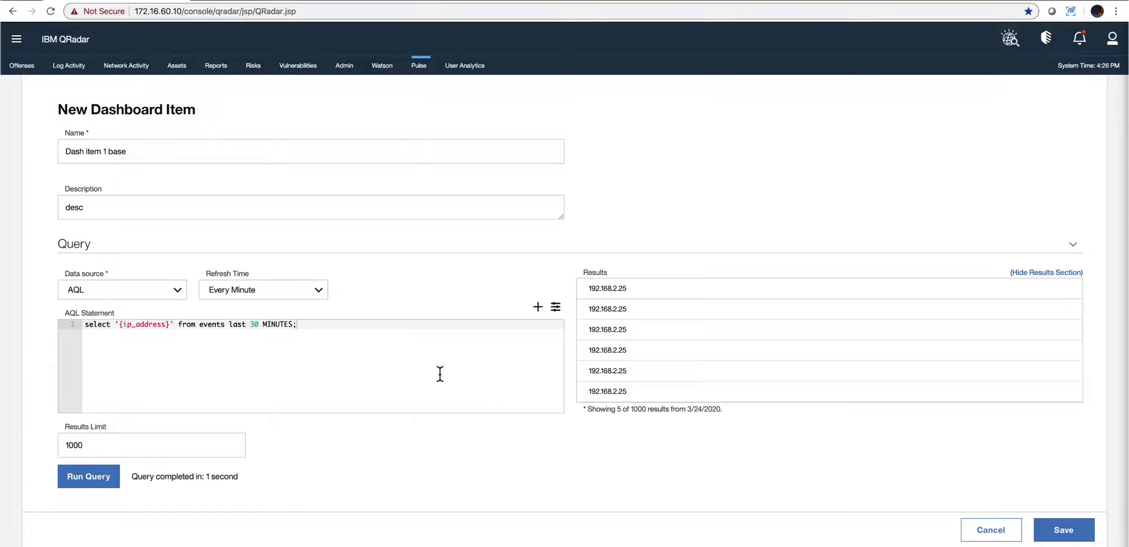
{"action": "scroll", "coordinate": [378, 349], "scroll_direction": "down", "scroll_amount": 5}
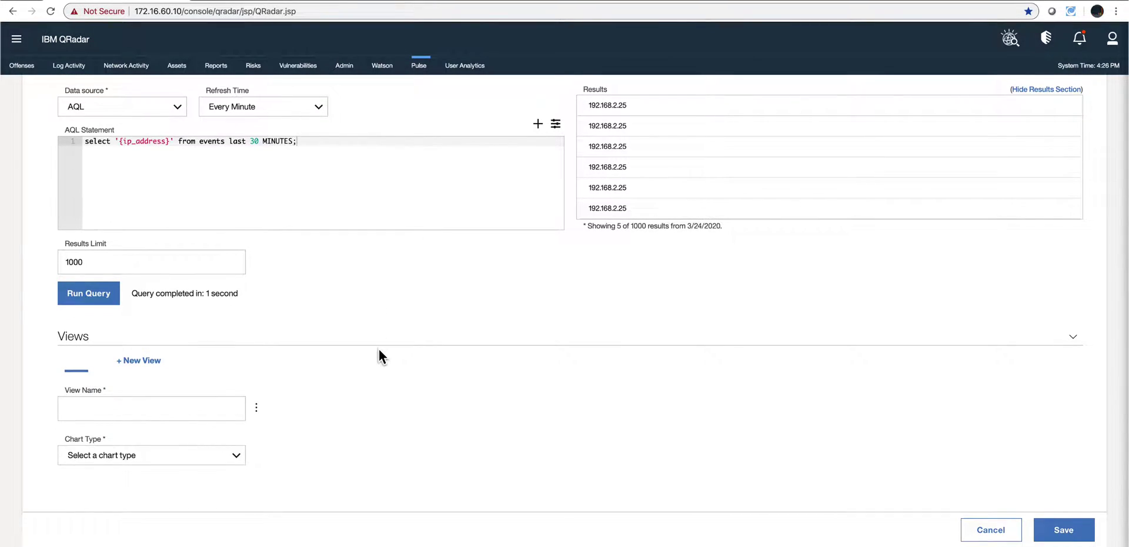
Step: Name the view 'Default entry', set its chart type to Tabular Display, and save the item
{"action": "left_click", "coordinate": [116, 404]}
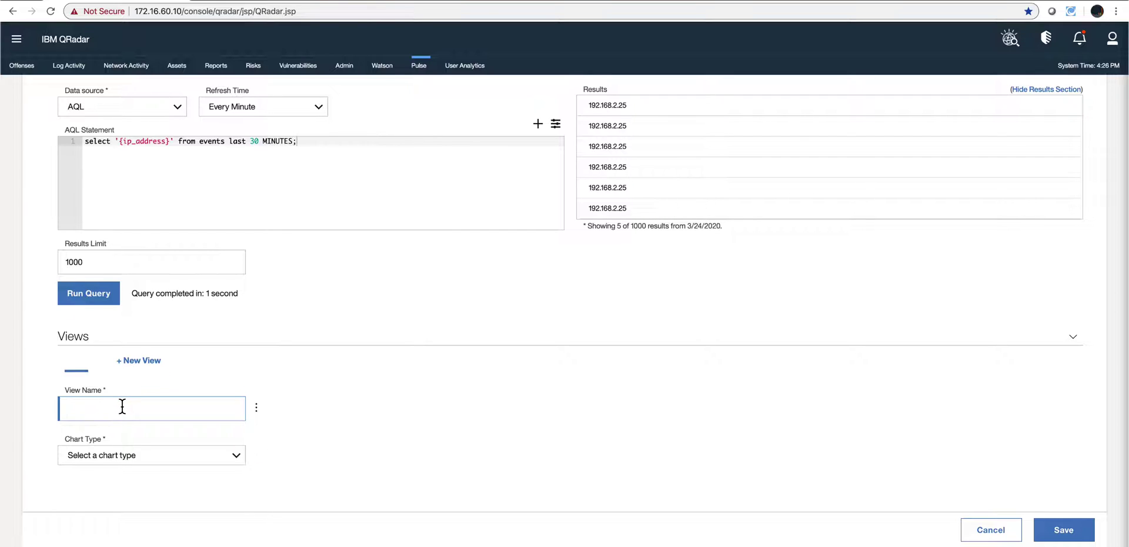
{"action": "type", "text": "Default entry"}
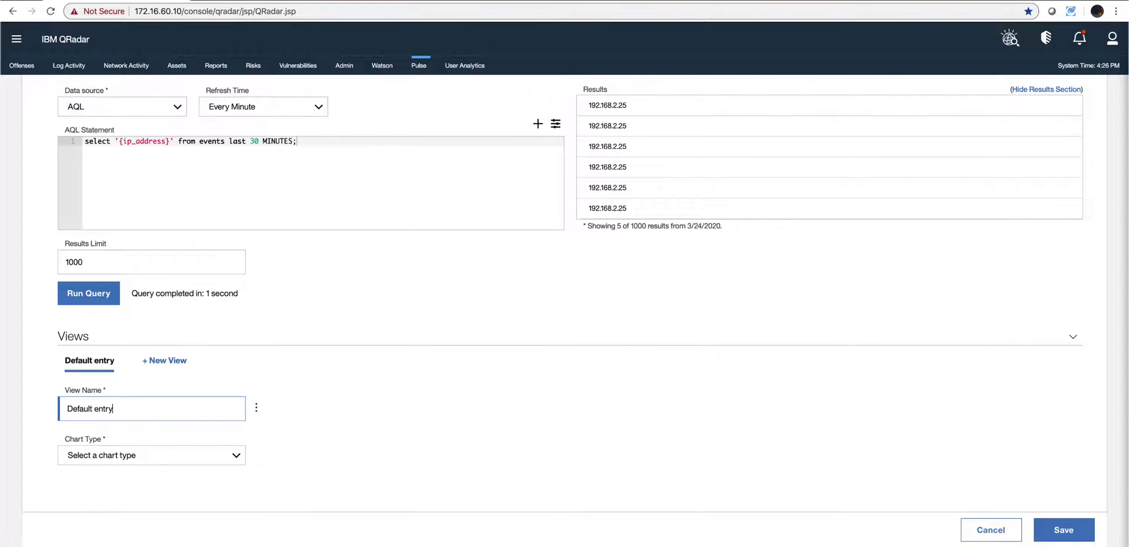
{"action": "left_click", "coordinate": [107, 459]}
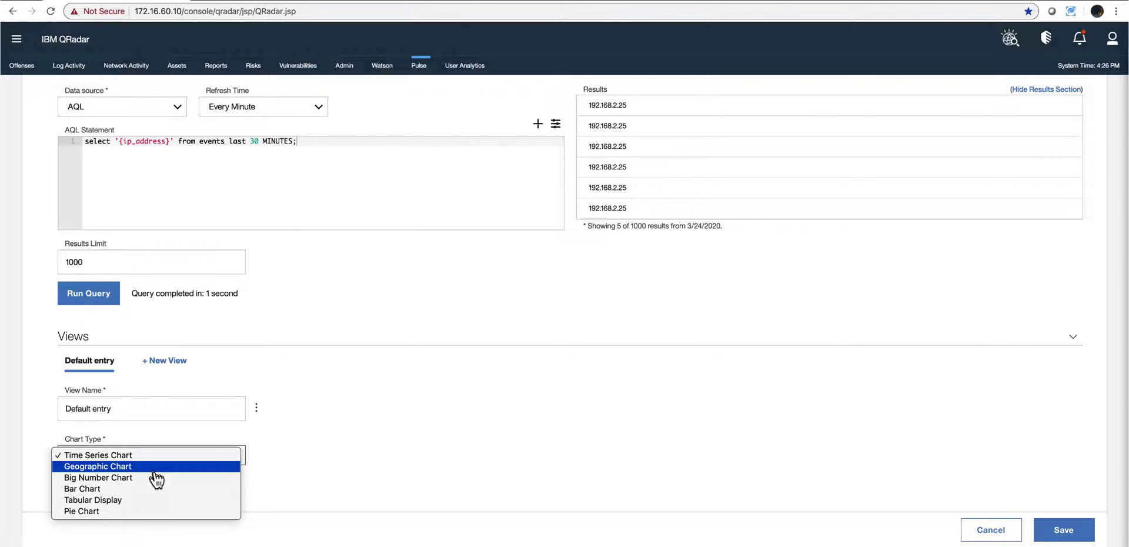
{"action": "left_click", "coordinate": [131, 500]}
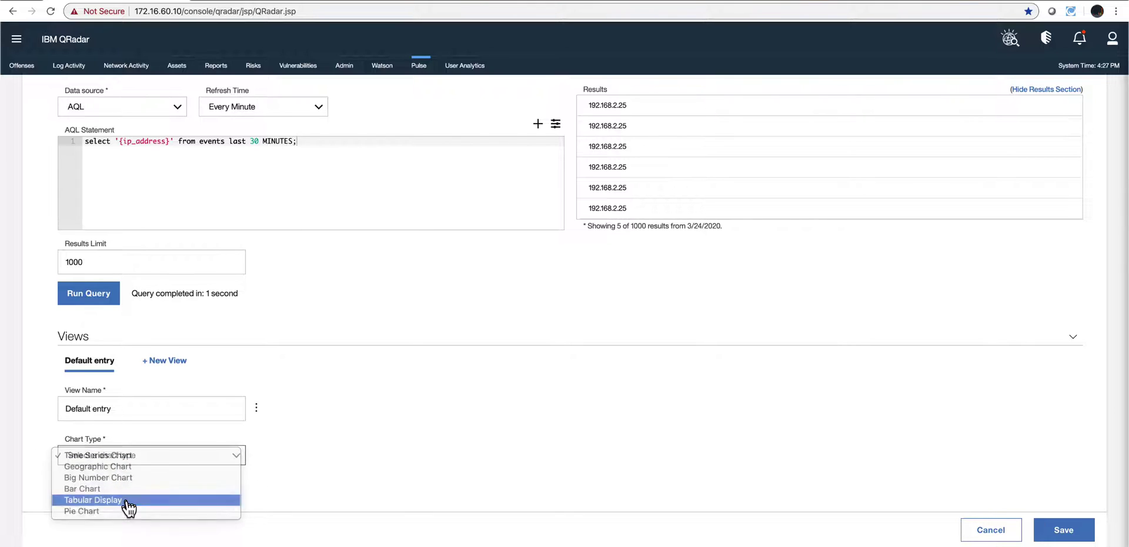
{"action": "scroll", "coordinate": [369, 437], "scroll_direction": "down", "scroll_amount": 3}
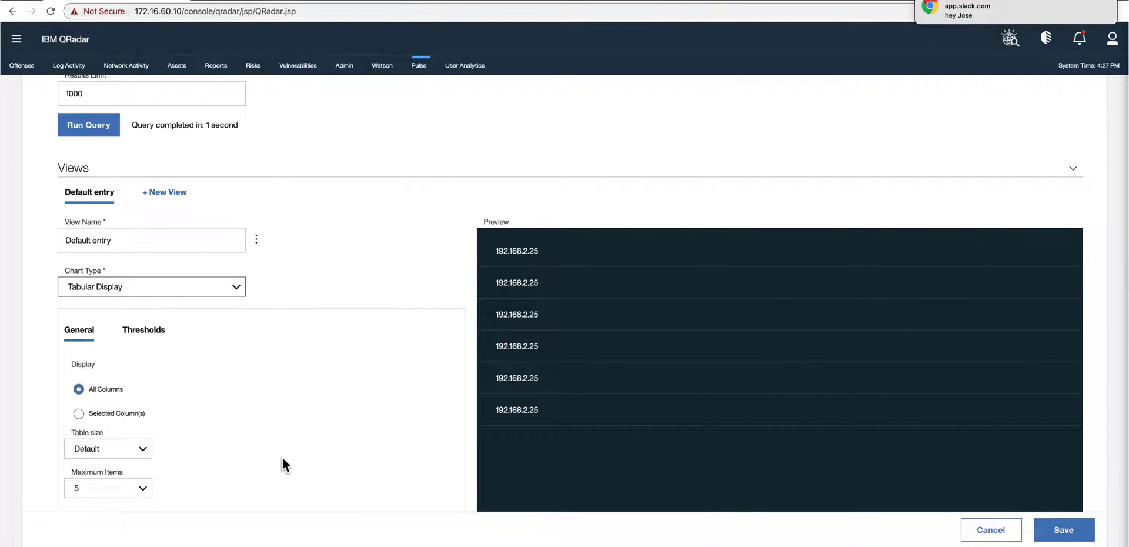
{"action": "left_click", "coordinate": [1068, 533]}
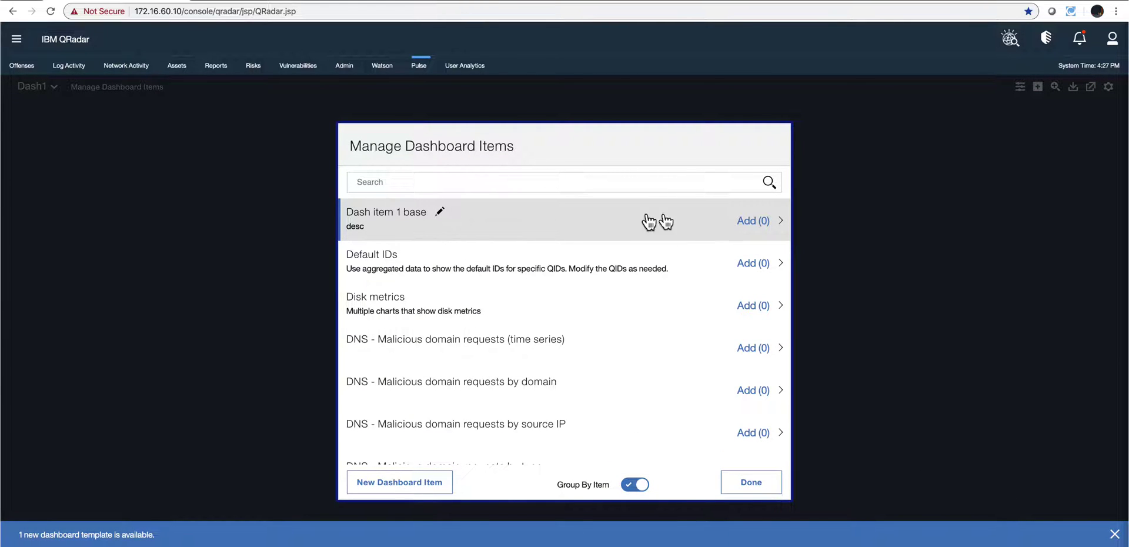
Step: Add Dash item 1 base to Dash1 and close the item manager with Done
{"action": "left_click", "coordinate": [754, 224]}
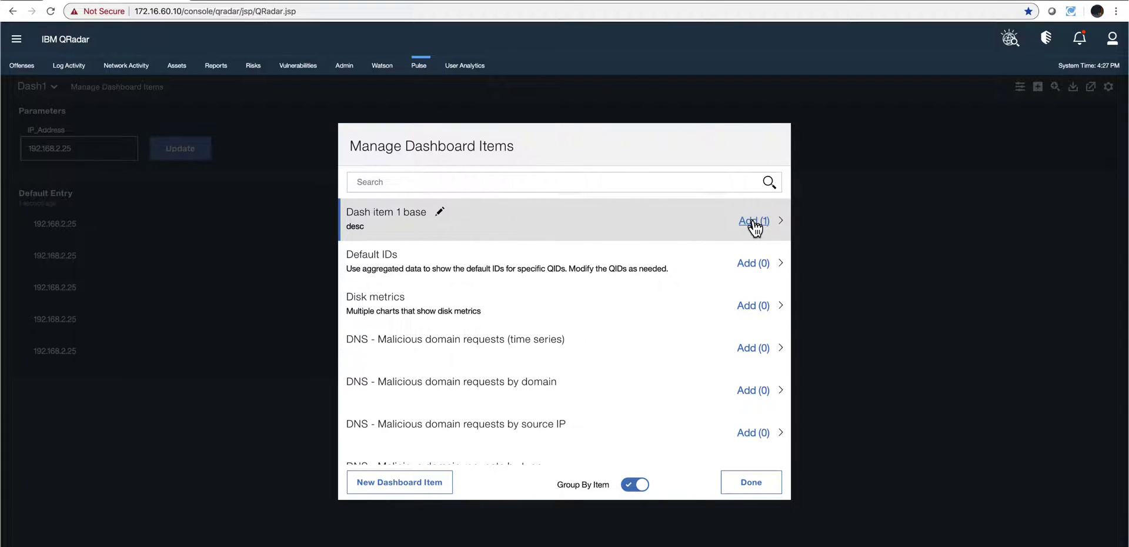
{"action": "left_click", "coordinate": [746, 484]}
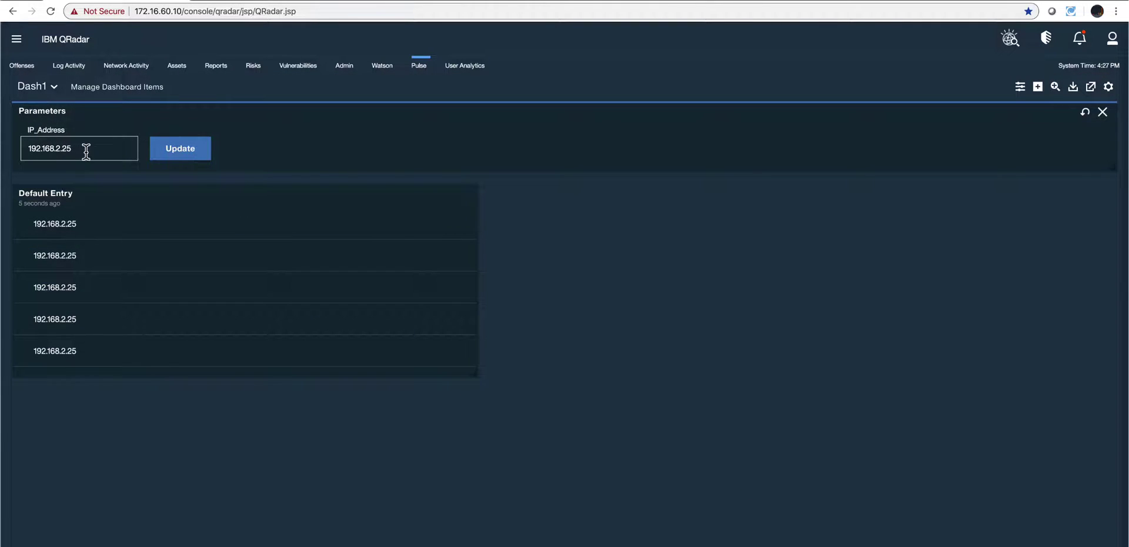
Step: Change the IP_Address parameter to 192.168.2.123 and update the dashboard
{"action": "left_click", "coordinate": [116, 152]}
{"action": "key", "text": "BackSpace"}
{"action": "key", "text": "BackSpace"}
{"action": "type", "text": "123"}
{"action": "left_click", "coordinate": [182, 151]}
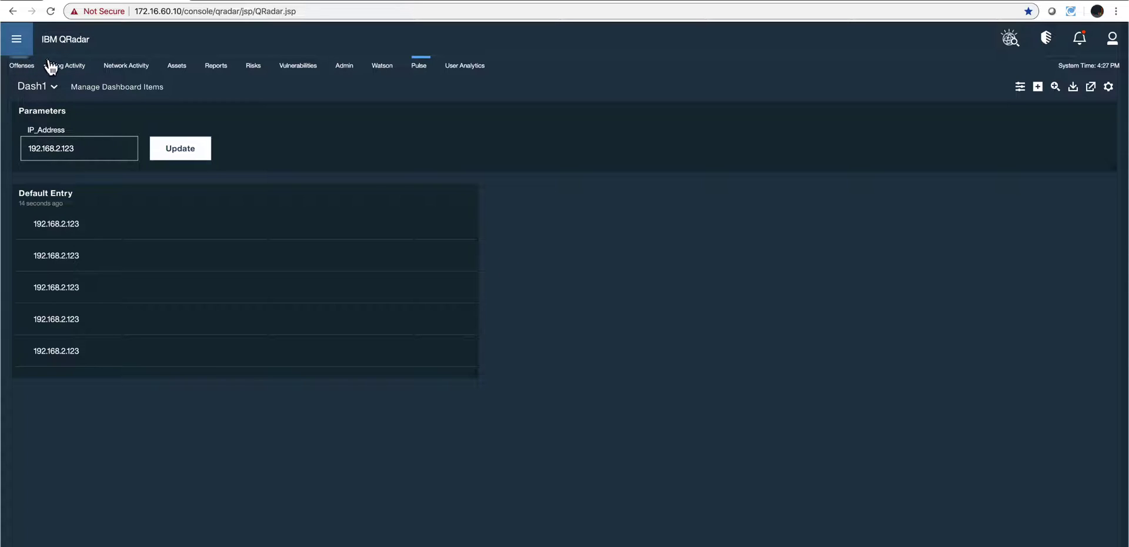
Step: Start a New Search from Log Activity and scroll down to Search Parameters
{"action": "left_click", "coordinate": [69, 70]}
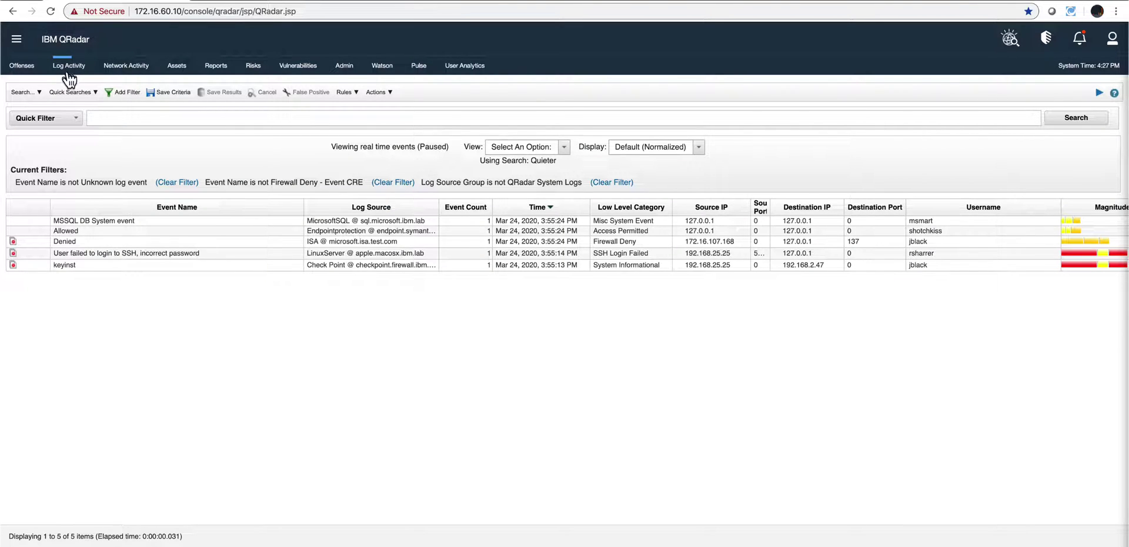
{"action": "left_click", "coordinate": [21, 92]}
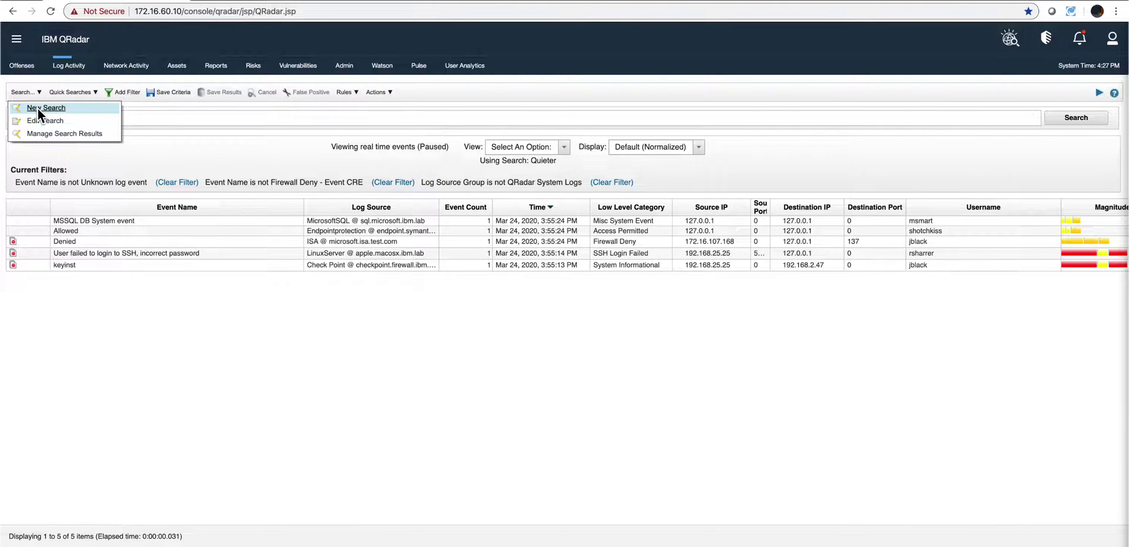
{"action": "left_click", "coordinate": [38, 108]}
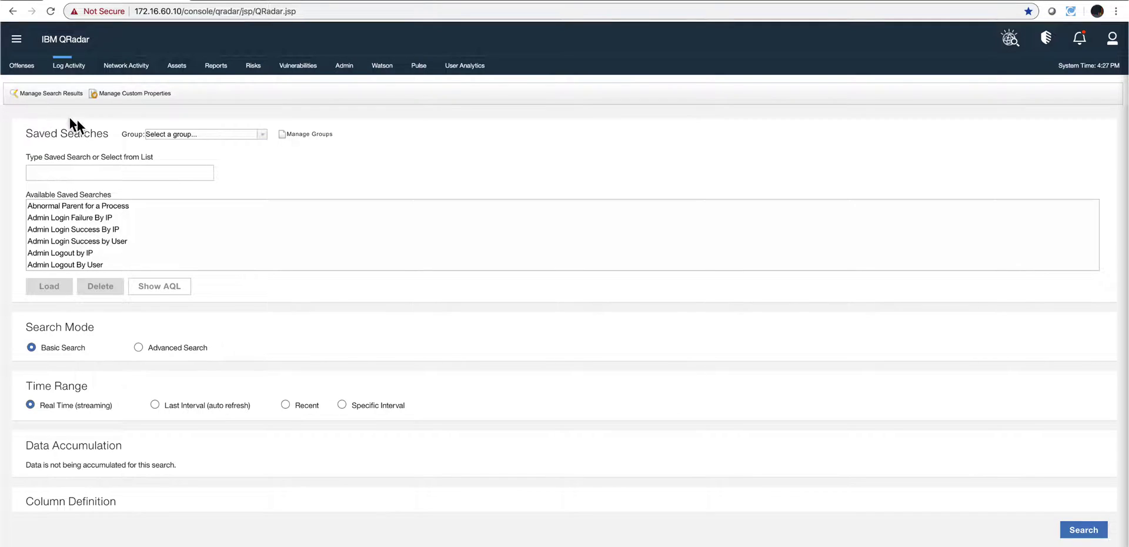
{"action": "scroll", "coordinate": [320, 320], "scroll_direction": "down", "scroll_amount": 7}
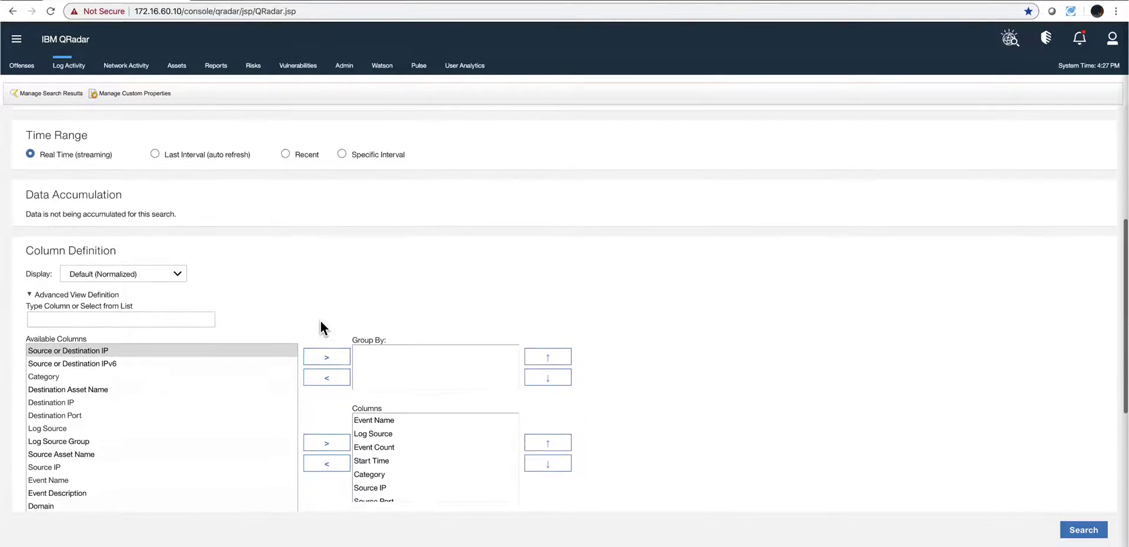
{"action": "scroll", "coordinate": [321, 323], "scroll_direction": "down", "scroll_amount": 3}
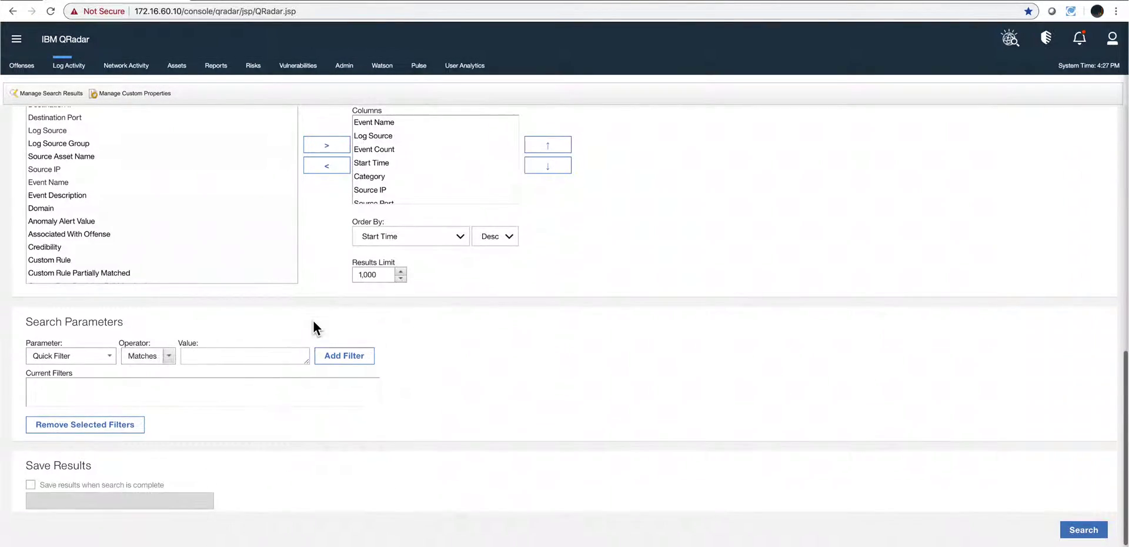
Step: Set the search parameter to Reference Set, with Source IP as the data entry property
{"action": "left_click", "coordinate": [77, 356]}
{"action": "type", "text": "refe"}
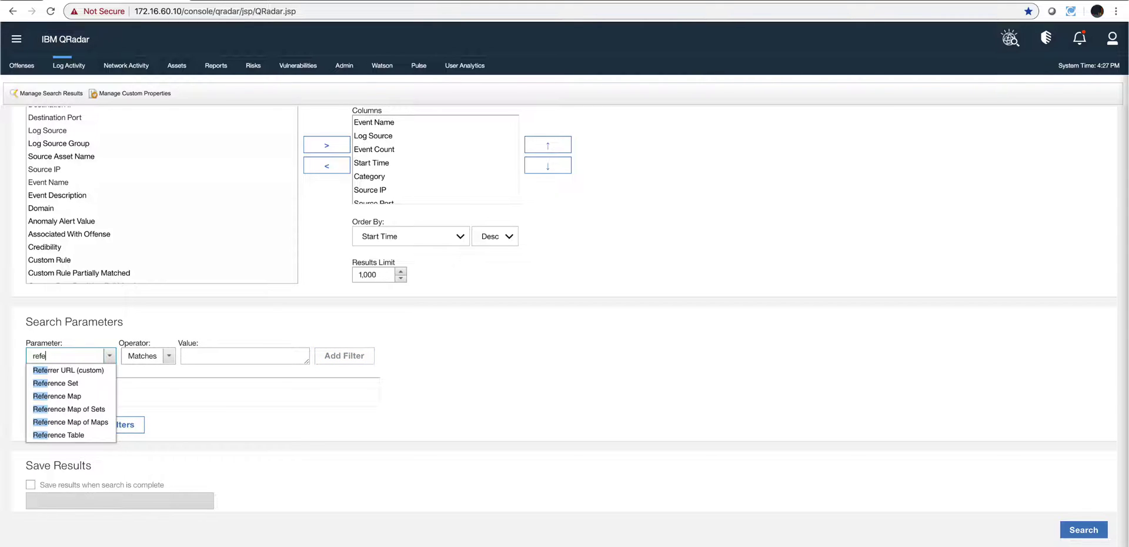
{"action": "left_click", "coordinate": [80, 383]}
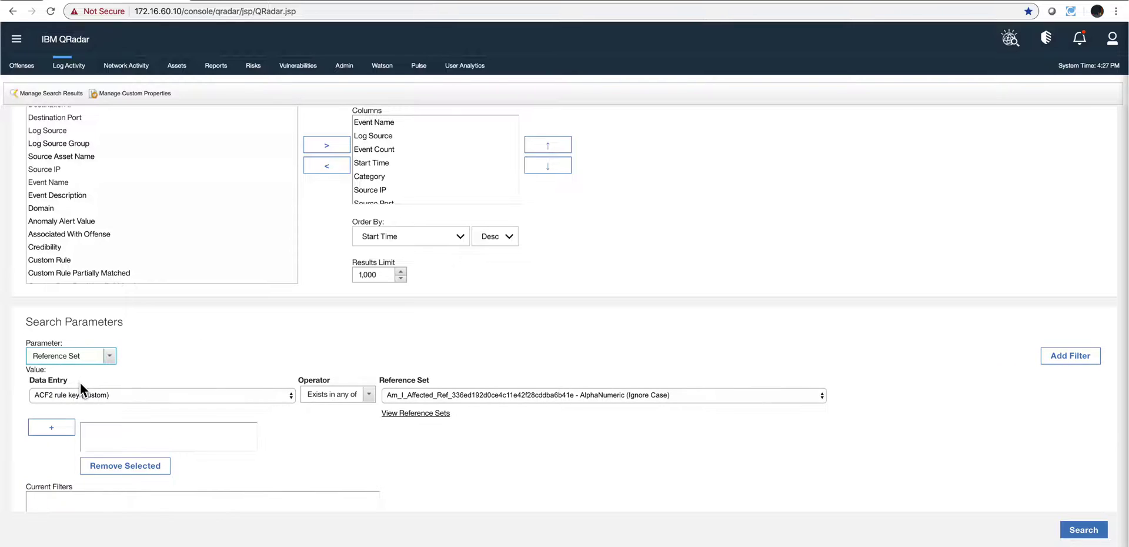
{"action": "left_click", "coordinate": [44, 392]}
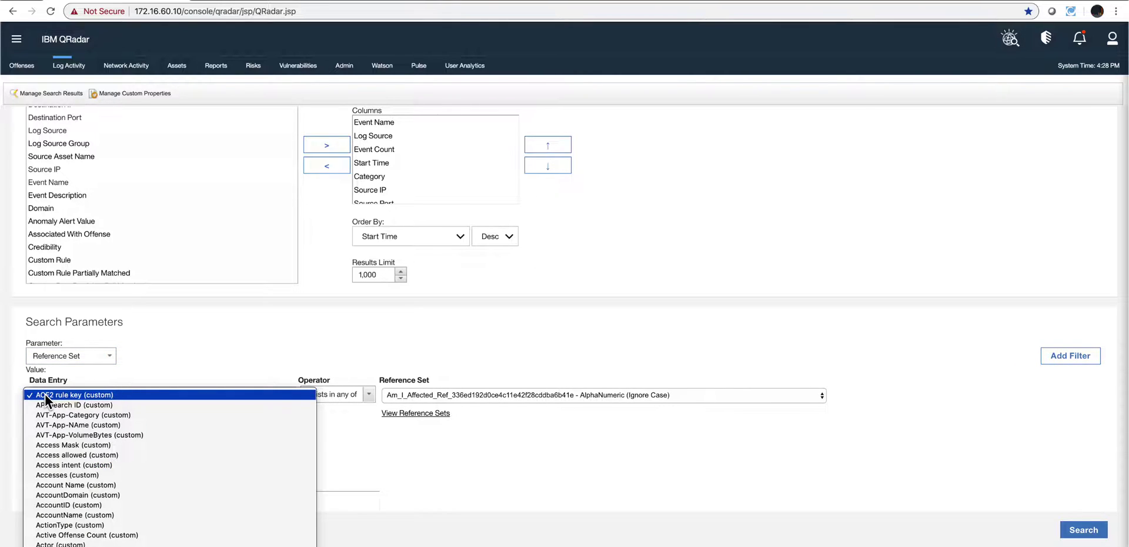
{"action": "scroll", "coordinate": [44, 393], "scroll_direction": "down", "scroll_amount": 20}
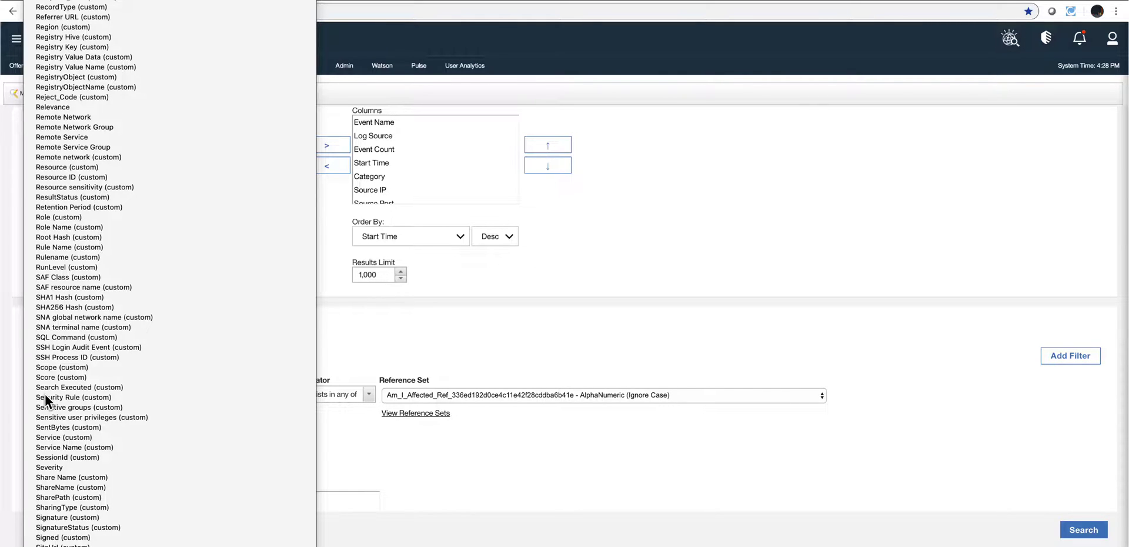
{"action": "scroll", "coordinate": [54, 417], "scroll_direction": "down", "scroll_amount": 2}
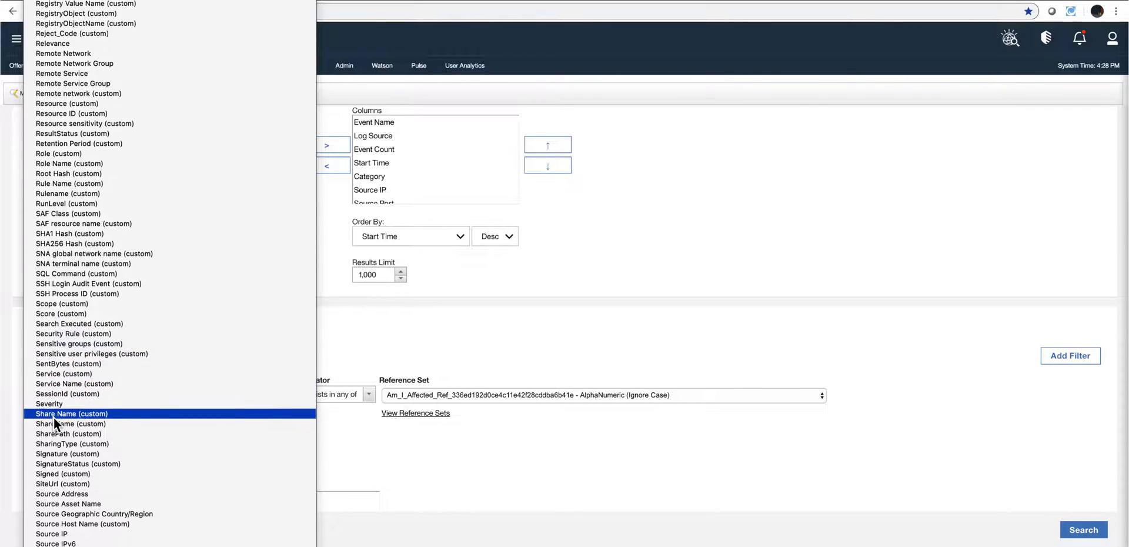
{"action": "left_click", "coordinate": [52, 534]}
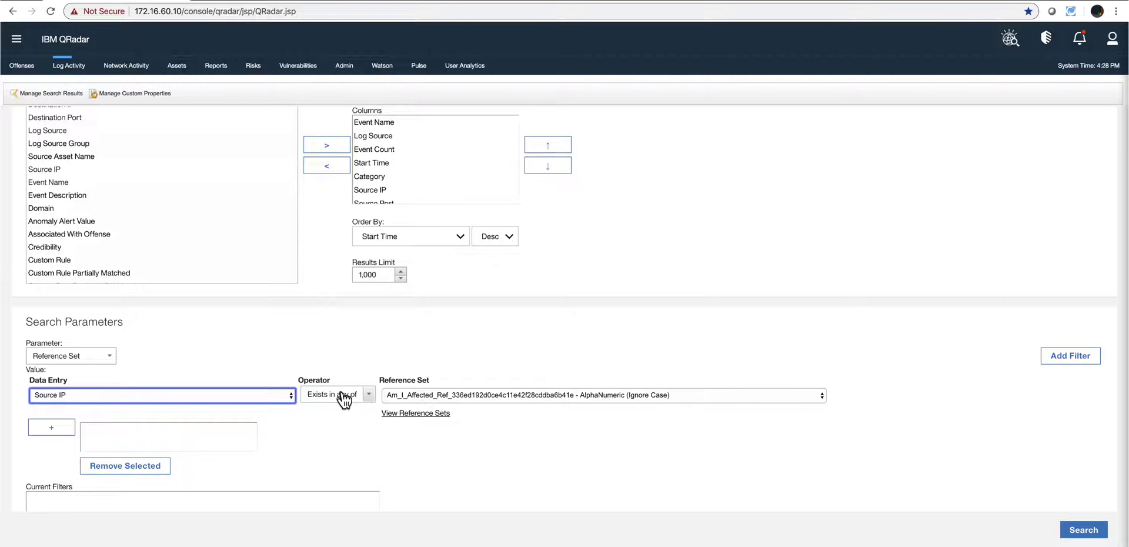
Step: Keep 'Exists in any of', choose the 'Malware IPs - IP' reference set, and add the filter
{"action": "left_click", "coordinate": [369, 395]}
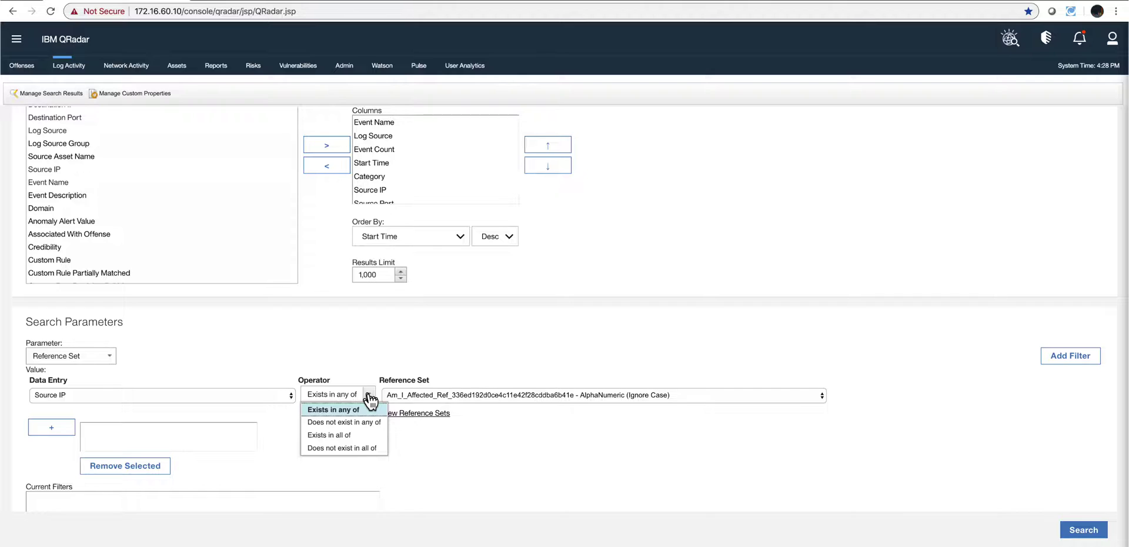
{"action": "left_click", "coordinate": [369, 395]}
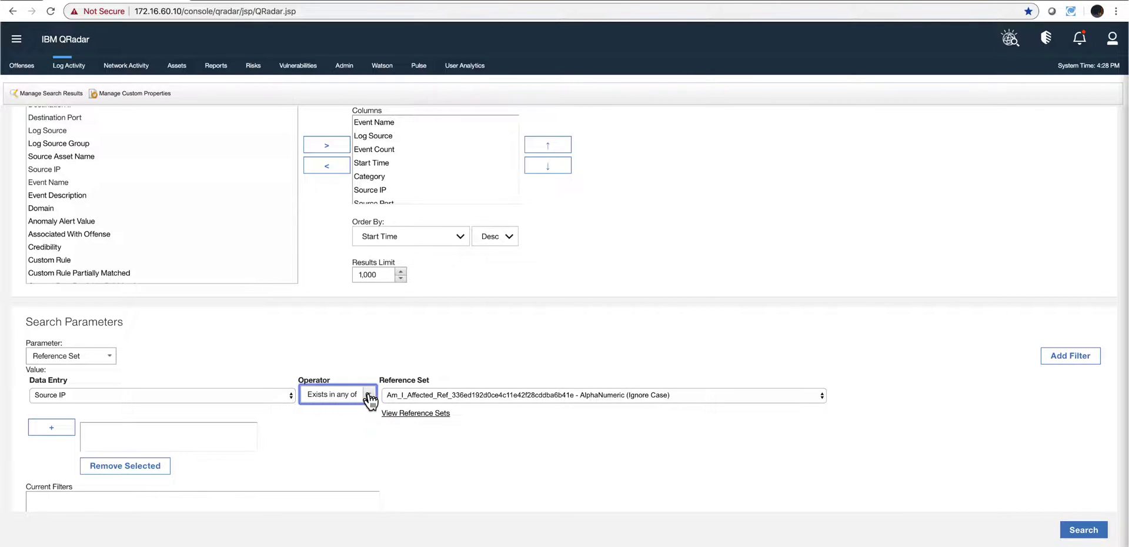
{"action": "left_click", "coordinate": [429, 393]}
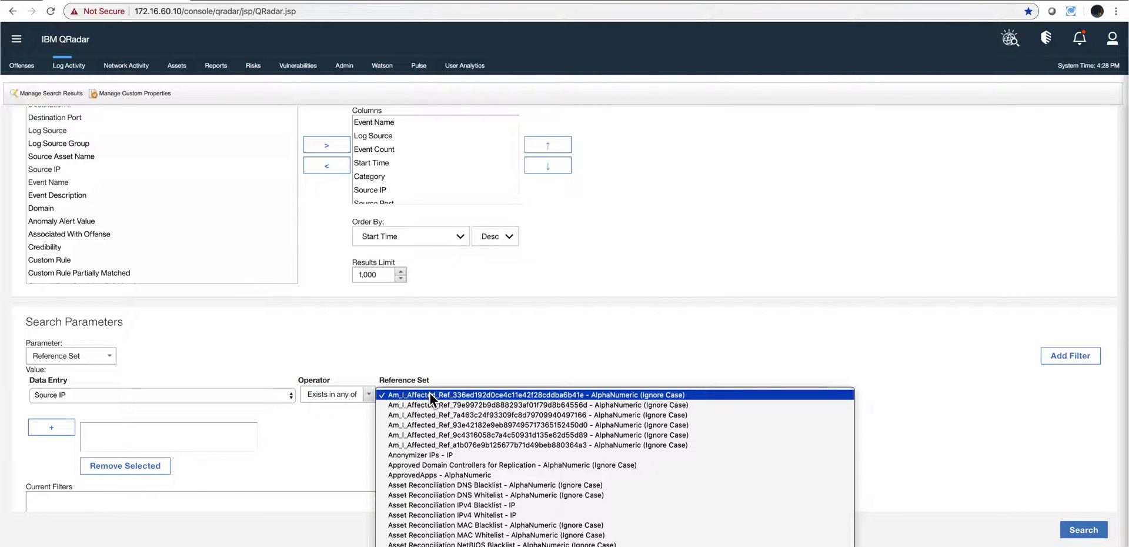
{"action": "scroll", "coordinate": [429, 394], "scroll_direction": "down", "scroll_amount": 10}
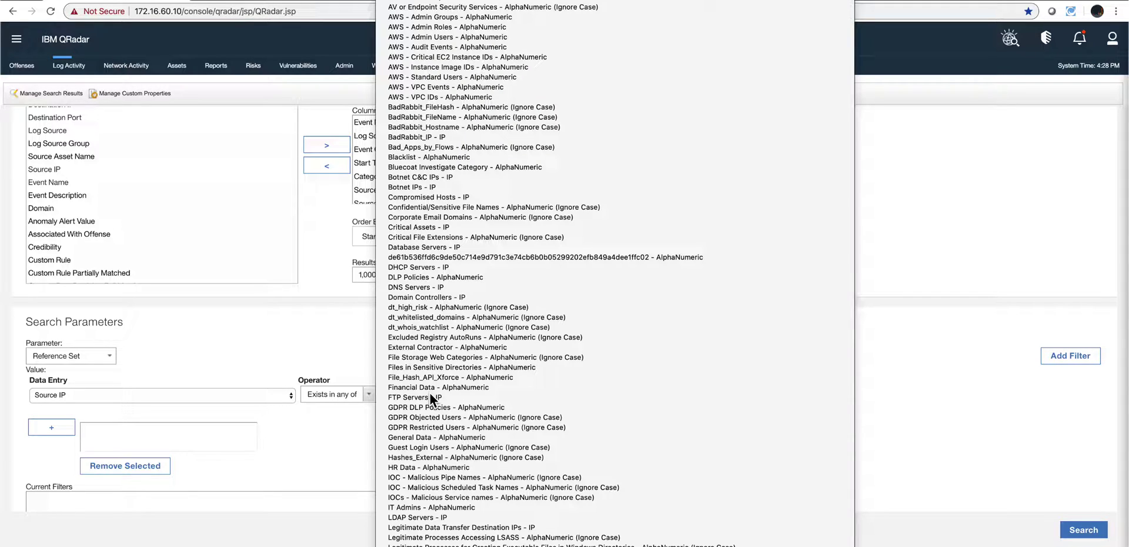
{"action": "scroll", "coordinate": [430, 397], "scroll_direction": "up", "scroll_amount": 5}
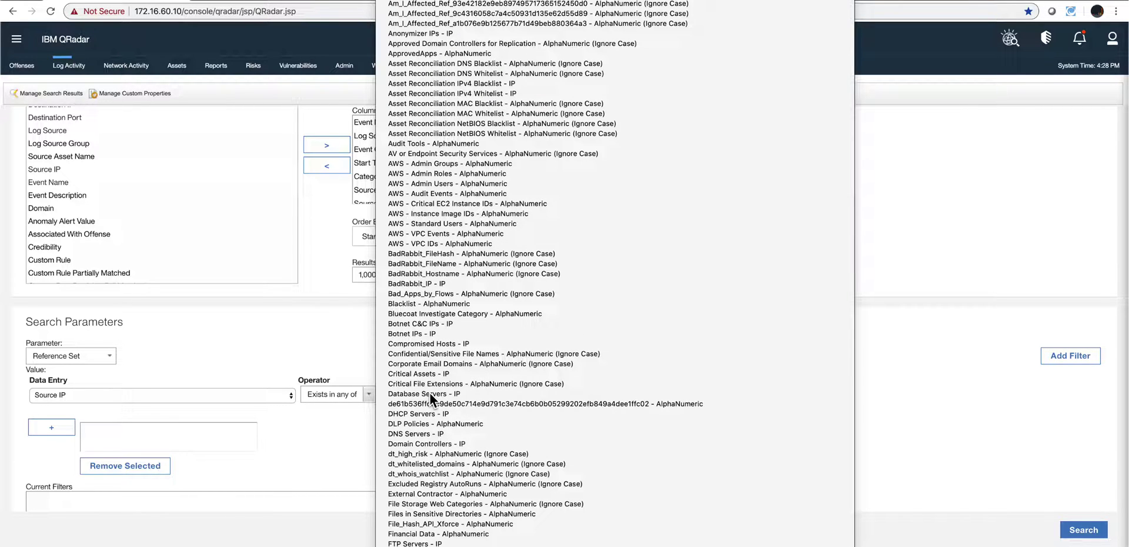
{"action": "scroll", "coordinate": [430, 394], "scroll_direction": "down", "scroll_amount": 5}
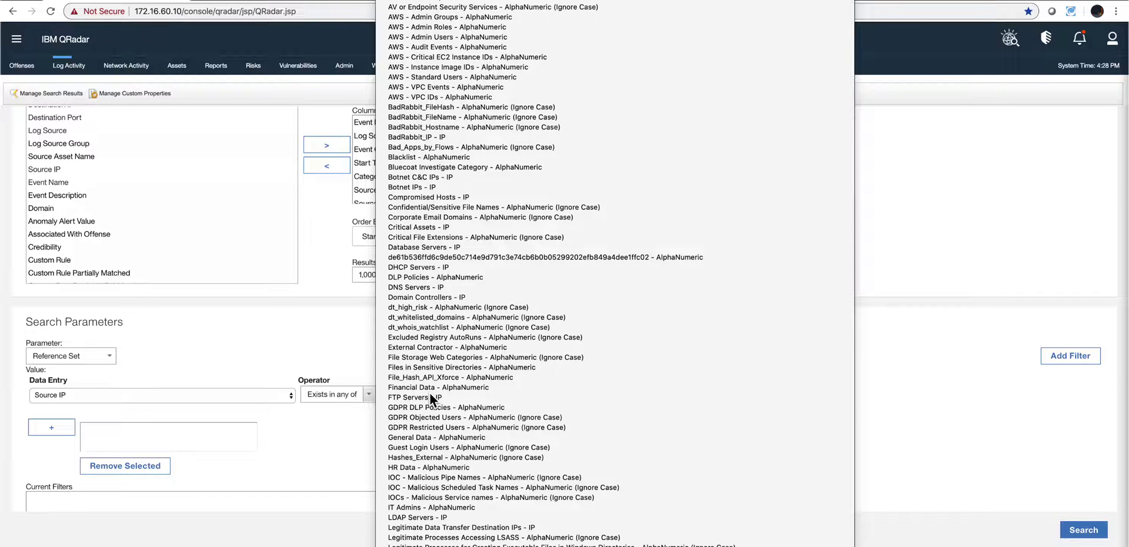
{"action": "scroll", "coordinate": [430, 396], "scroll_direction": "up", "scroll_amount": 5}
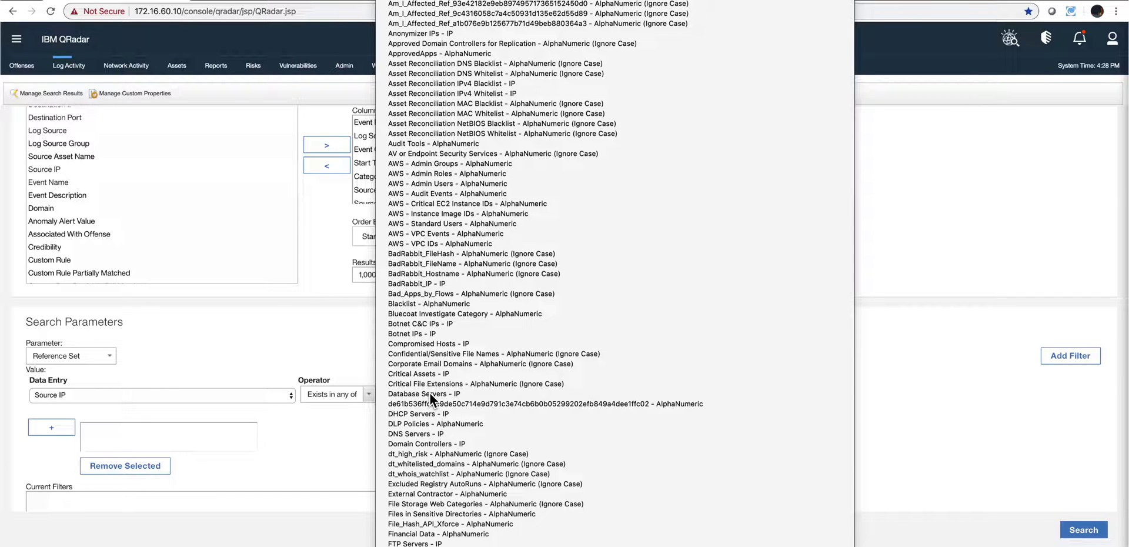
{"action": "scroll", "coordinate": [430, 397], "scroll_direction": "down", "scroll_amount": 5}
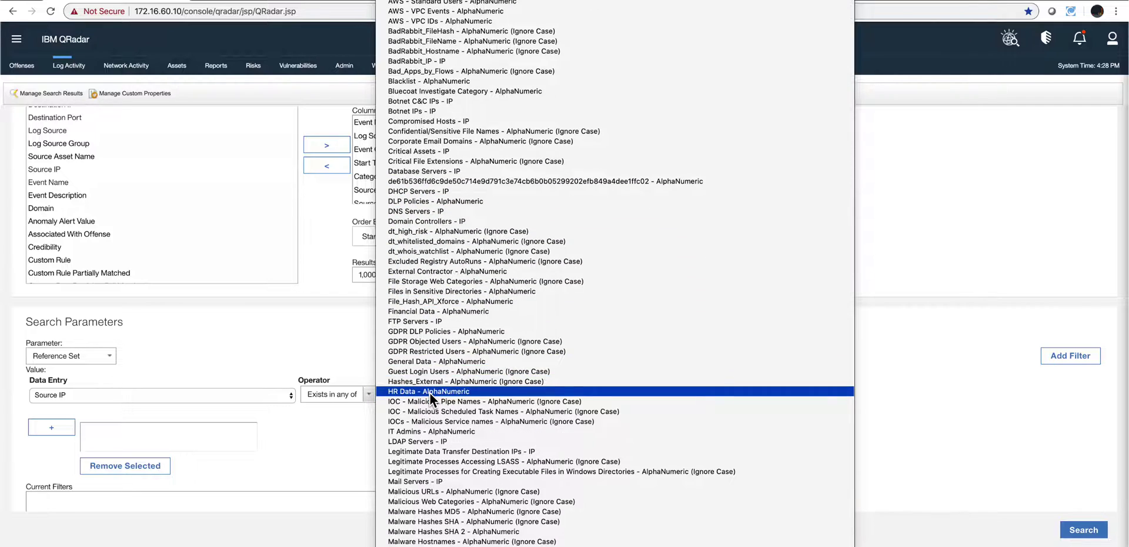
{"action": "scroll", "coordinate": [429, 393], "scroll_direction": "down", "scroll_amount": 6}
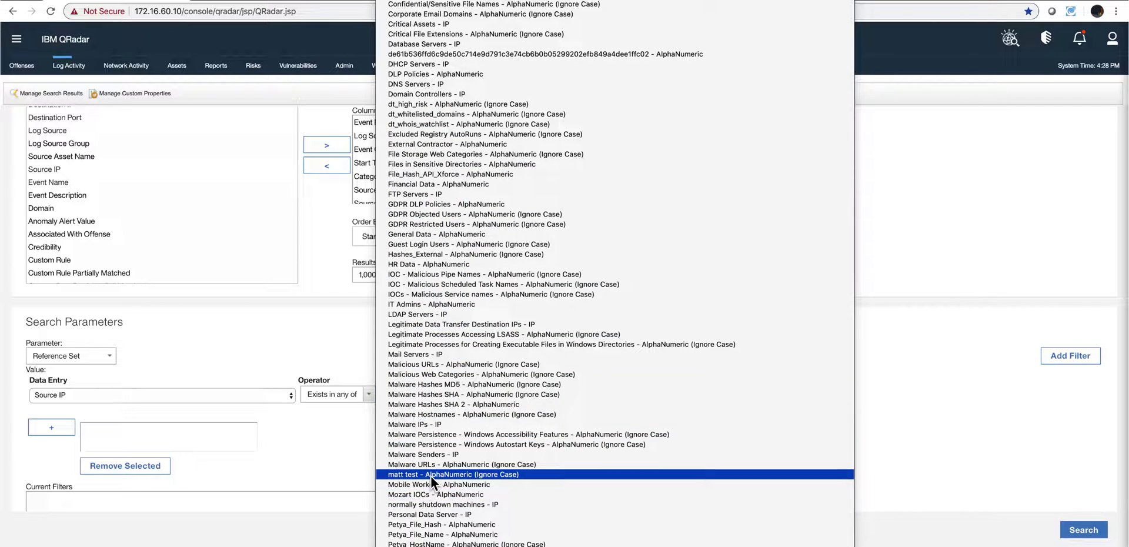
{"action": "left_click", "coordinate": [432, 425]}
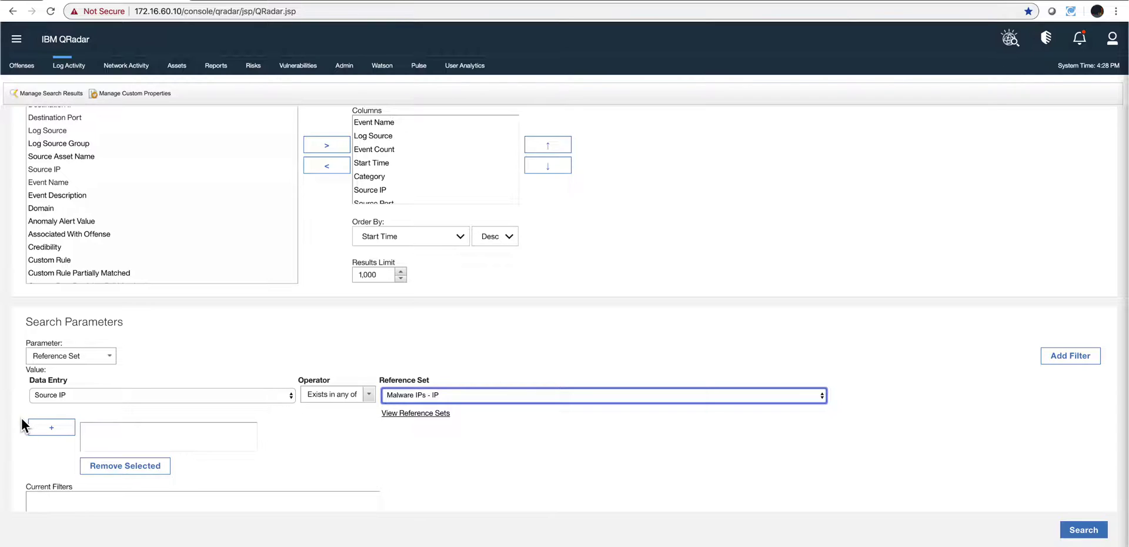
{"action": "left_click", "coordinate": [55, 430]}
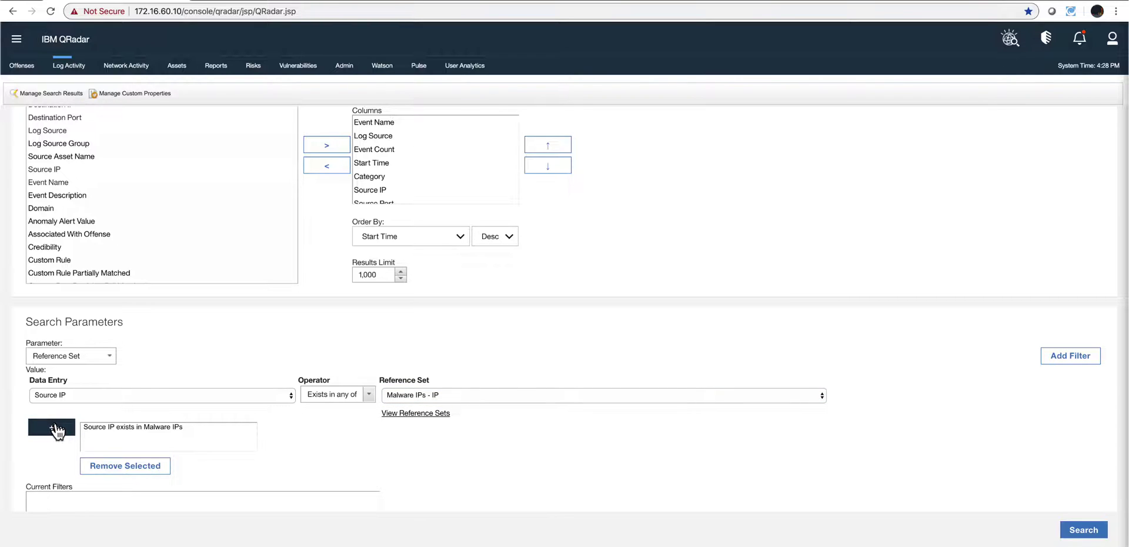
{"action": "left_click", "coordinate": [1071, 360]}
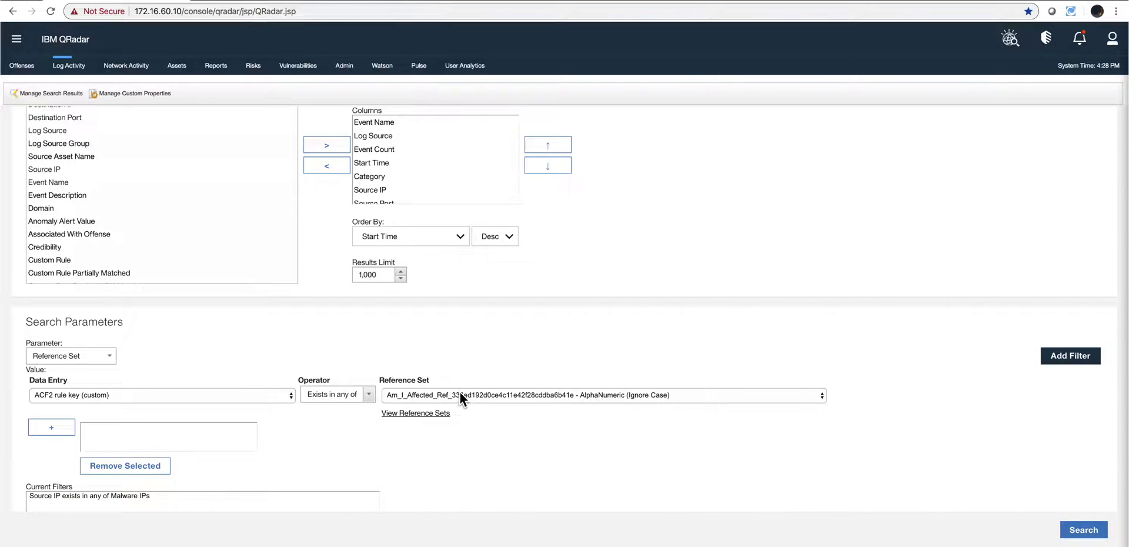
Step: Run the event search with the Source IP in Malware IPs filter
{"action": "left_click", "coordinate": [1093, 531]}
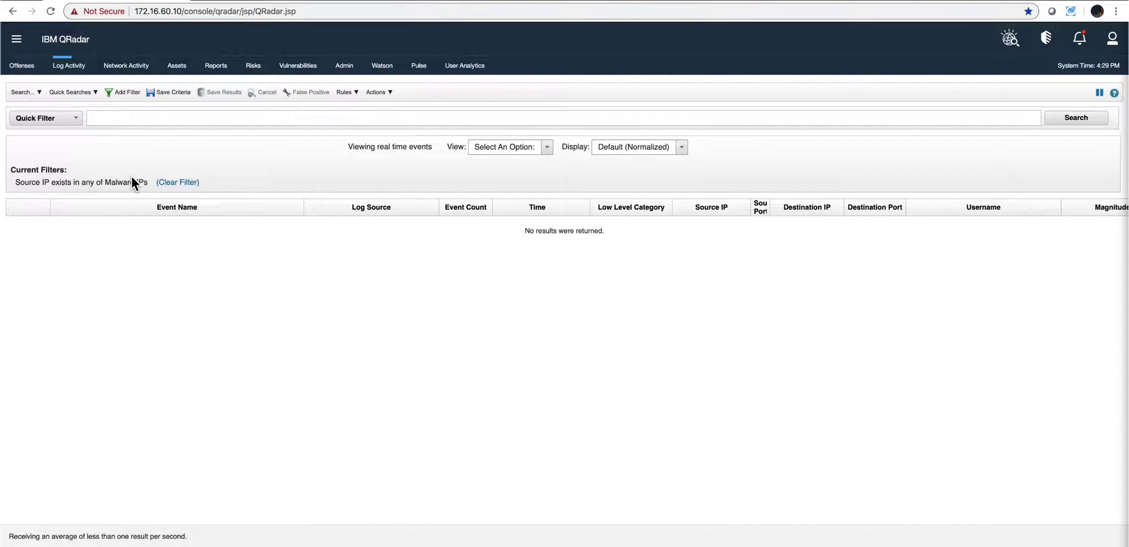
{"action": "left_click", "coordinate": [23, 93]}
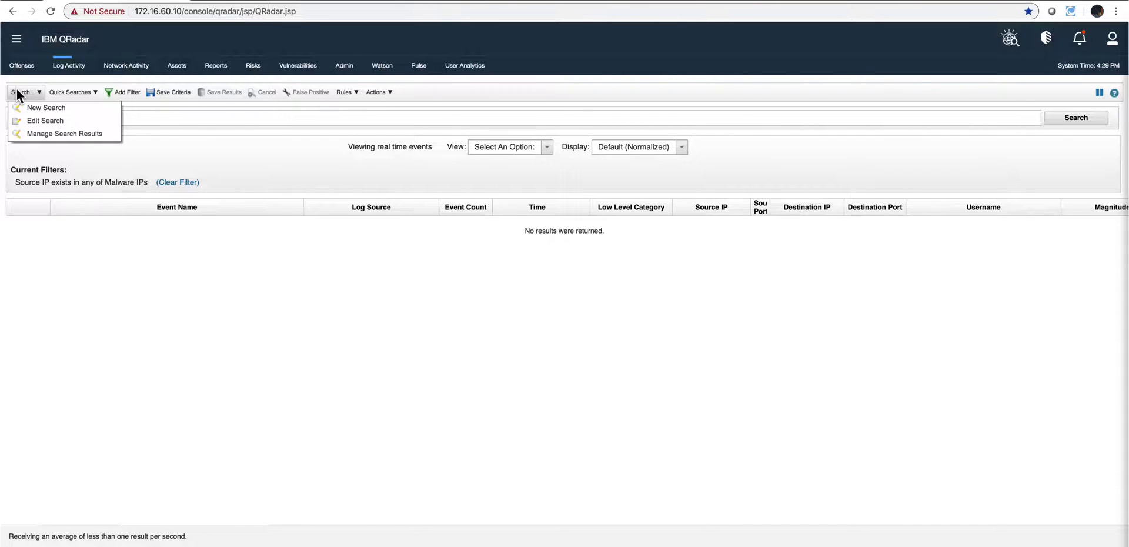
Step: Edit the current search and remove the Event Name through Category result columns
{"action": "left_click", "coordinate": [46, 122]}
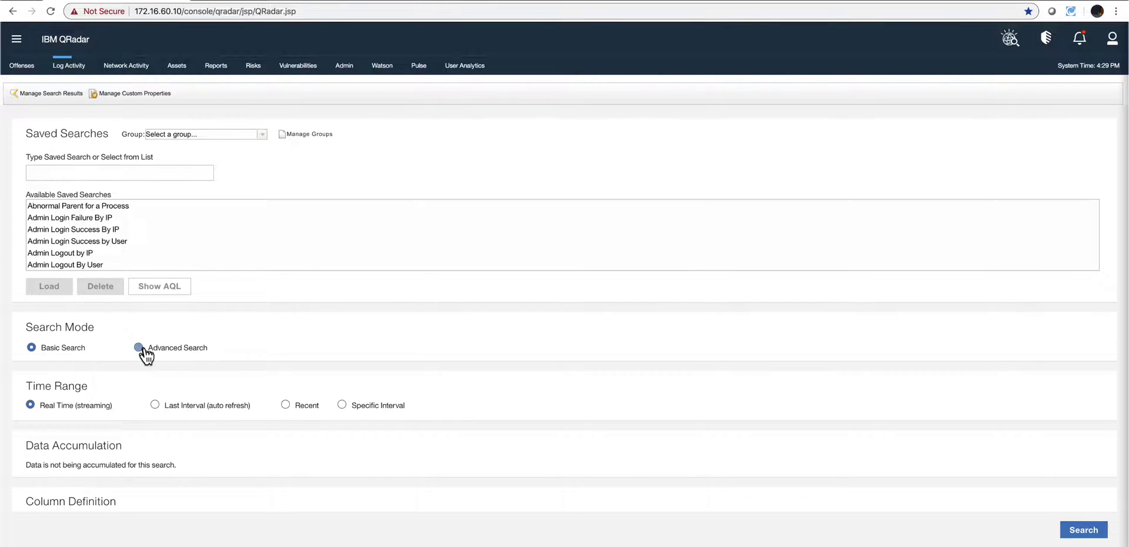
{"action": "scroll", "coordinate": [145, 353], "scroll_direction": "down", "scroll_amount": 7}
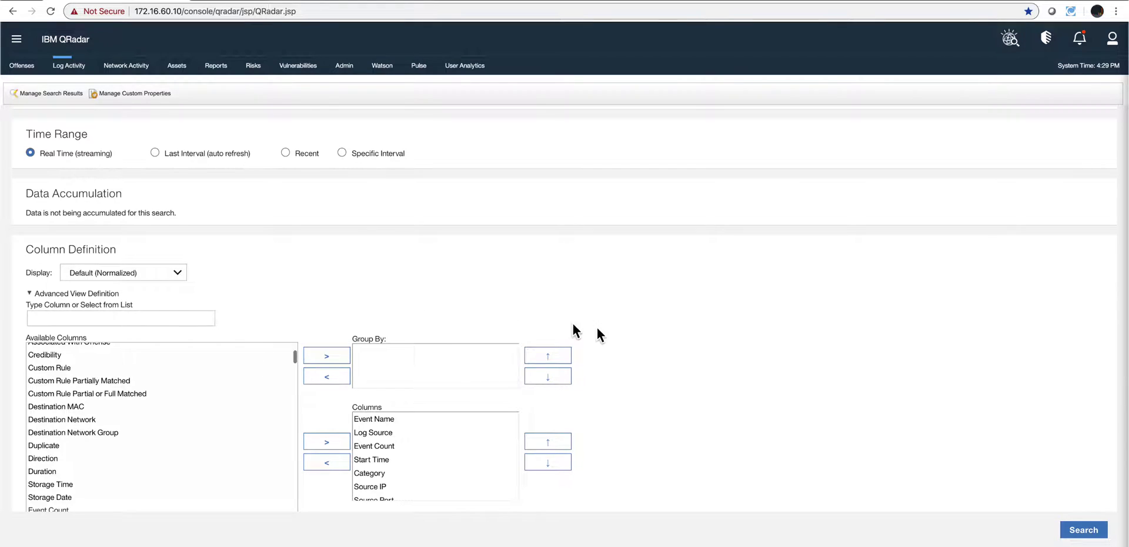
{"action": "scroll", "coordinate": [612, 330], "scroll_direction": "down", "scroll_amount": 5}
{"action": "scroll", "coordinate": [611, 329], "scroll_direction": "down", "scroll_amount": 2}
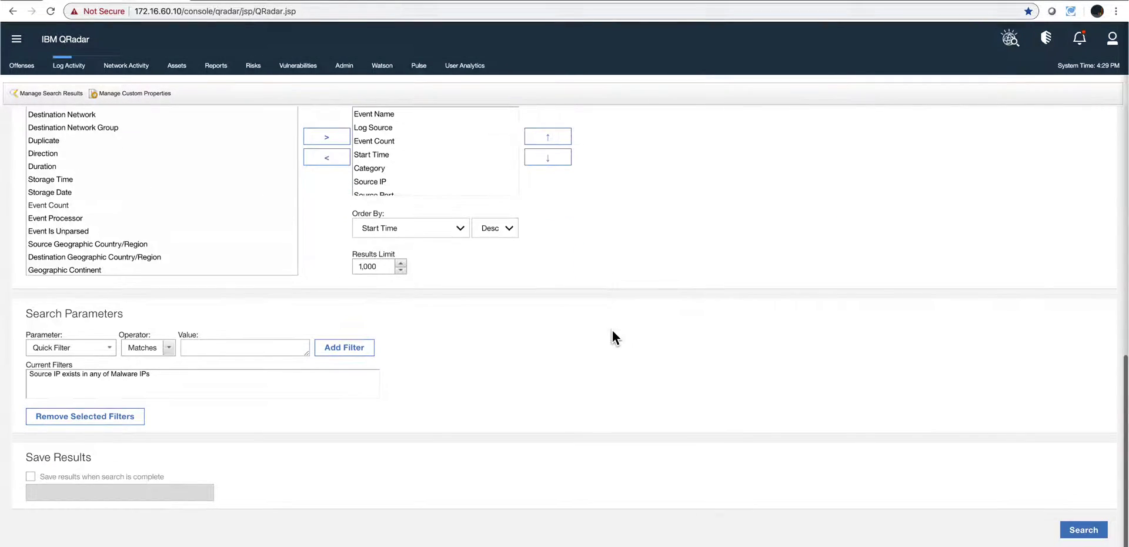
{"action": "scroll", "coordinate": [611, 330], "scroll_direction": "up", "scroll_amount": 2}
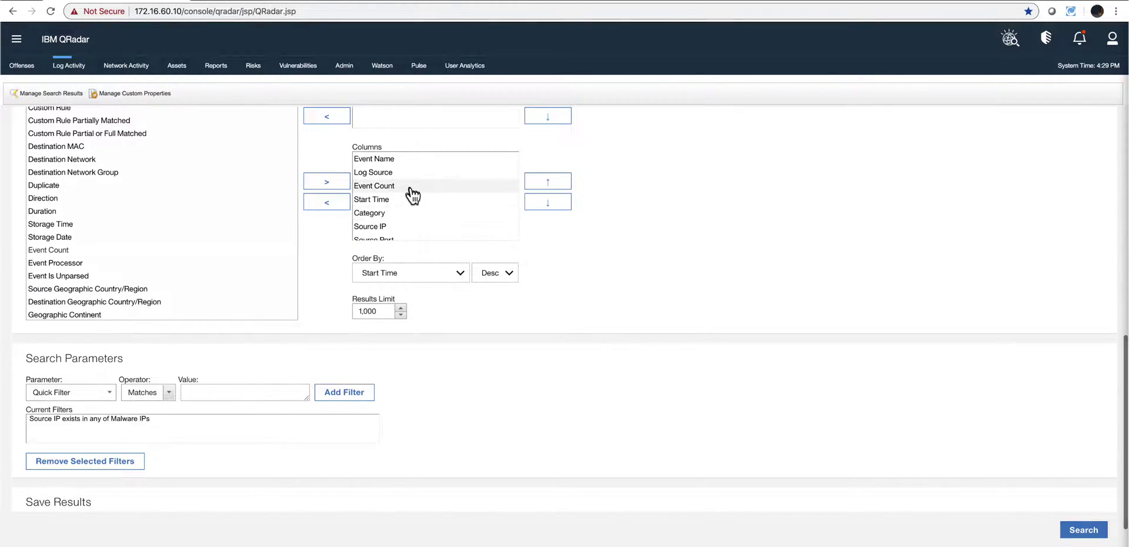
{"action": "left_click", "coordinate": [374, 214]}
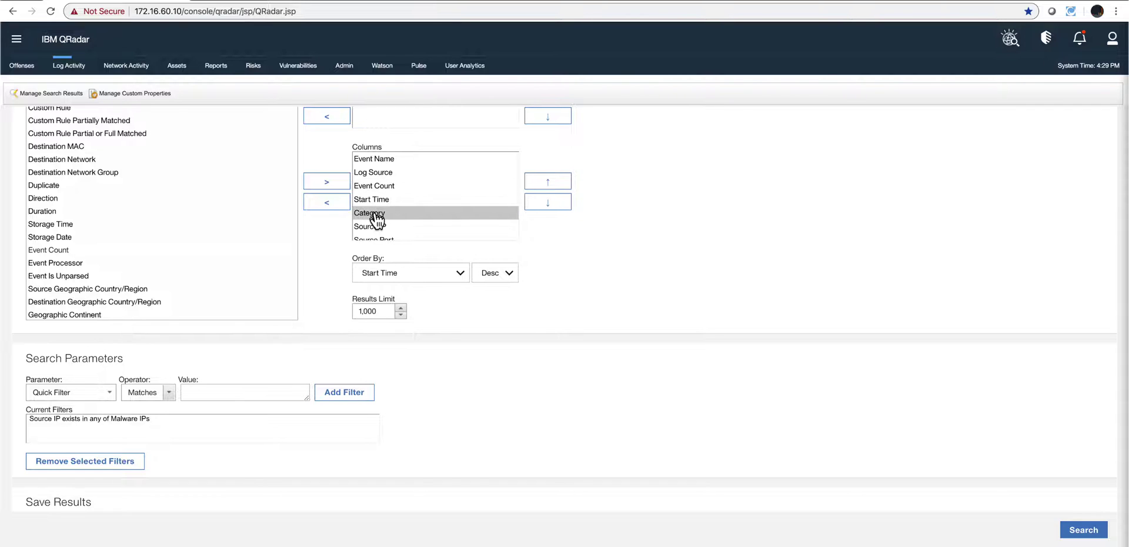
{"action": "left_click", "coordinate": [377, 160], "text": "shift"}
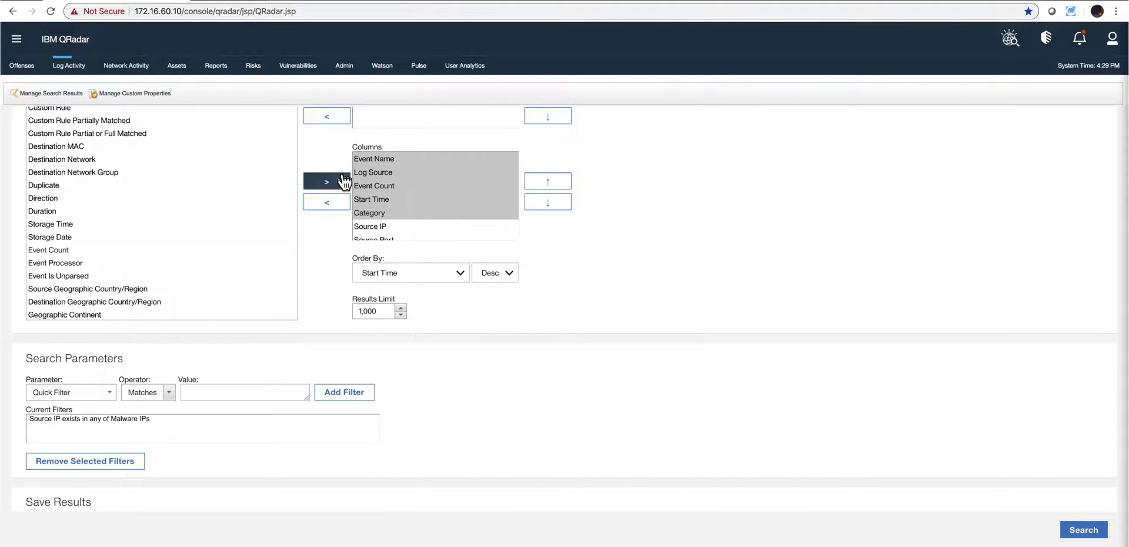
{"action": "left_click", "coordinate": [328, 204]}
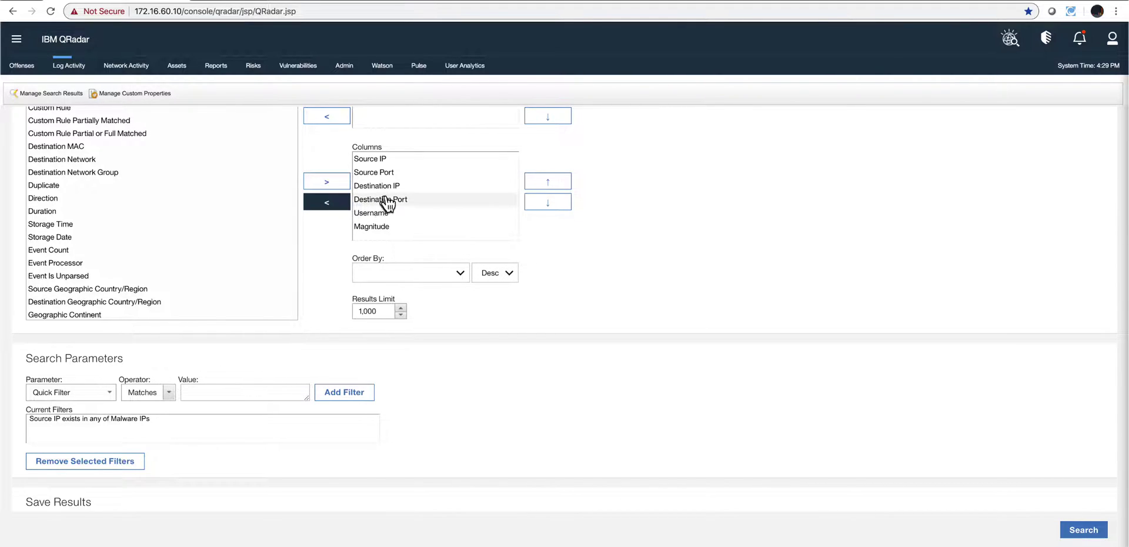
Step: Remove the Source Port through Magnitude columns and rerun the search showing only Source IP
{"action": "left_click", "coordinate": [374, 174]}
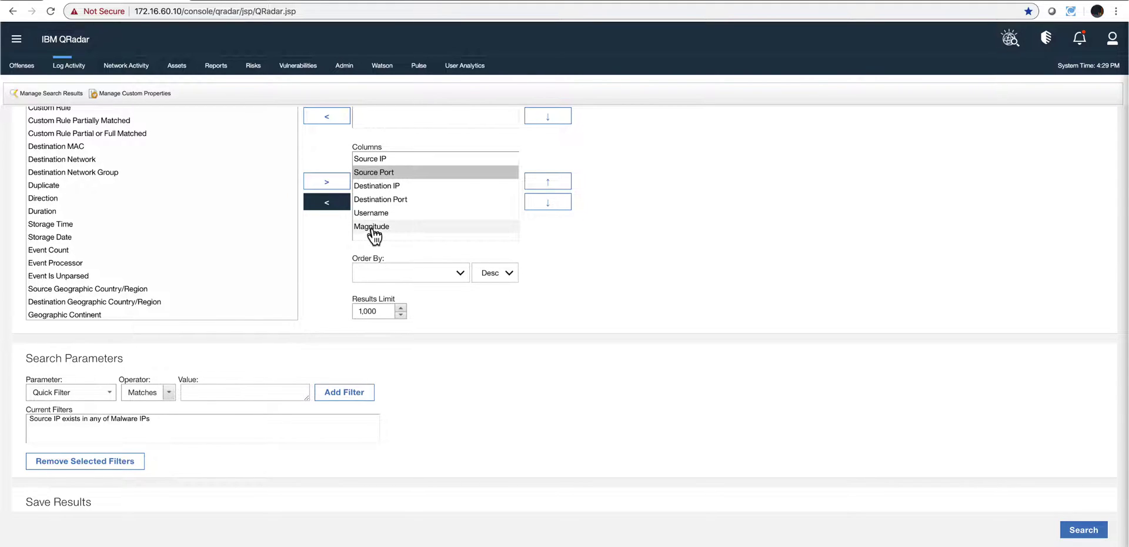
{"action": "left_click", "coordinate": [372, 230], "text": "shift"}
{"action": "left_click", "coordinate": [339, 204]}
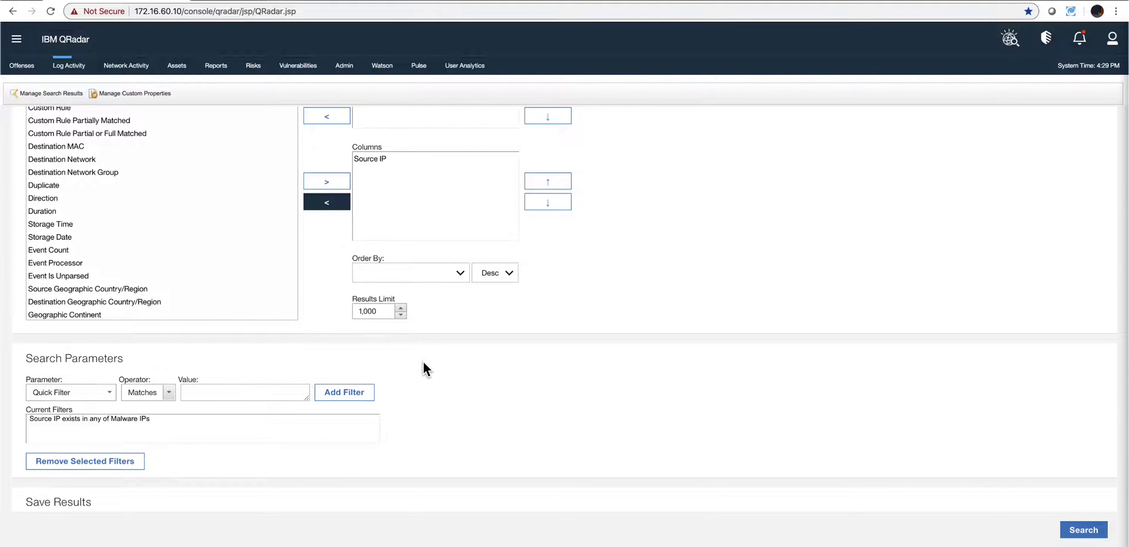
{"action": "scroll", "coordinate": [587, 376], "scroll_direction": "down", "scroll_amount": 1}
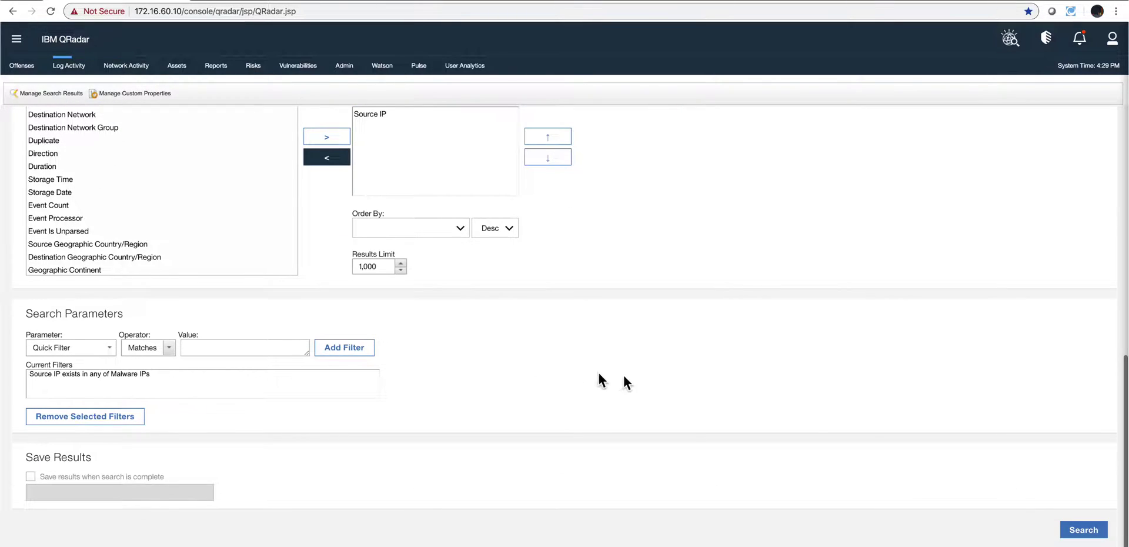
{"action": "left_click", "coordinate": [1087, 530]}
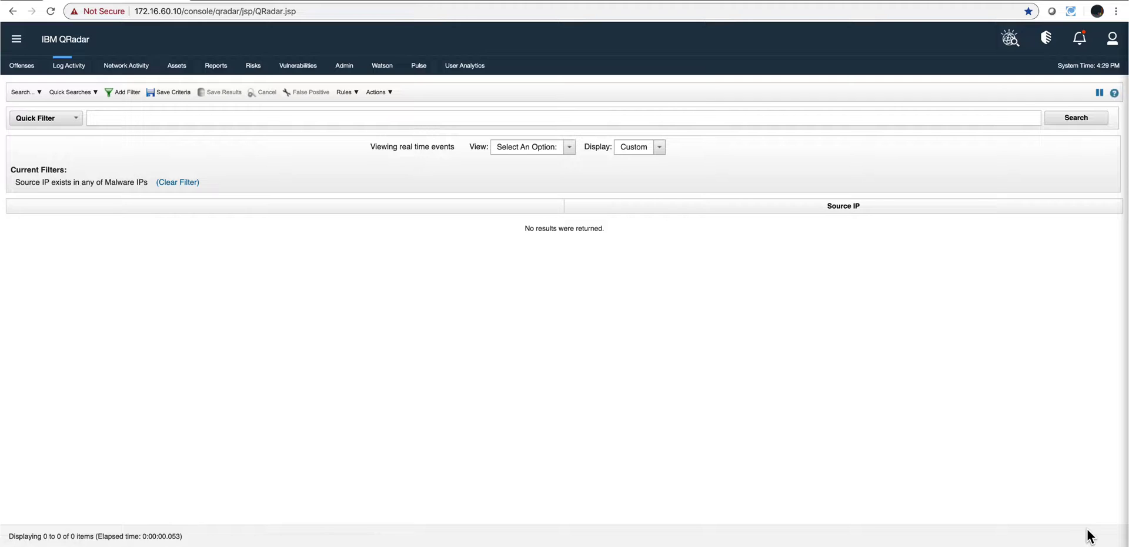
Step: Save the search criteria with the search name 'referenceset' and confirm
{"action": "left_click", "coordinate": [167, 93]}
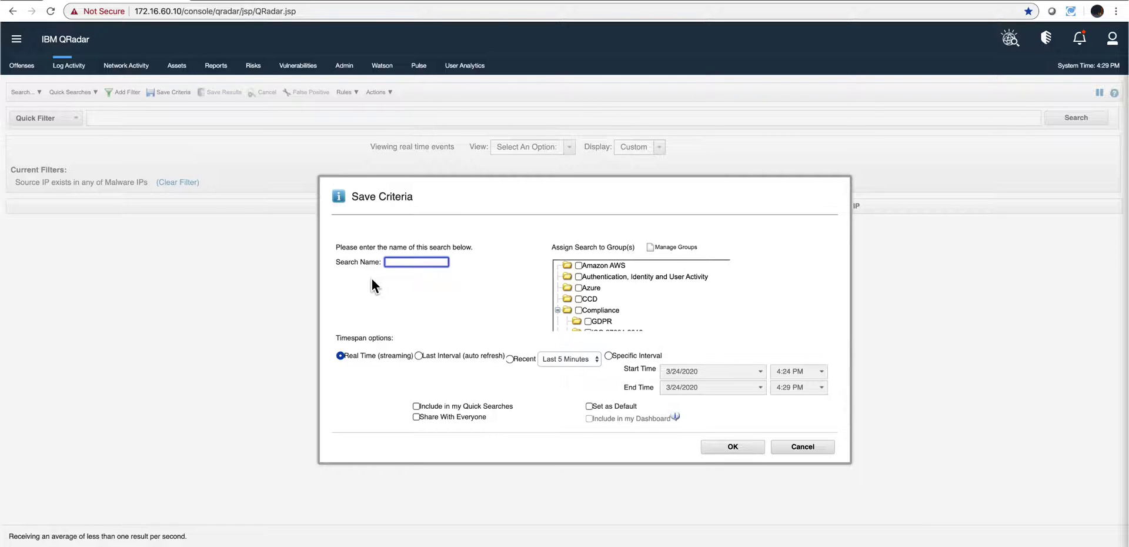
{"action": "type", "text": "referenceset"}
{"action": "left_click", "coordinate": [750, 447]}
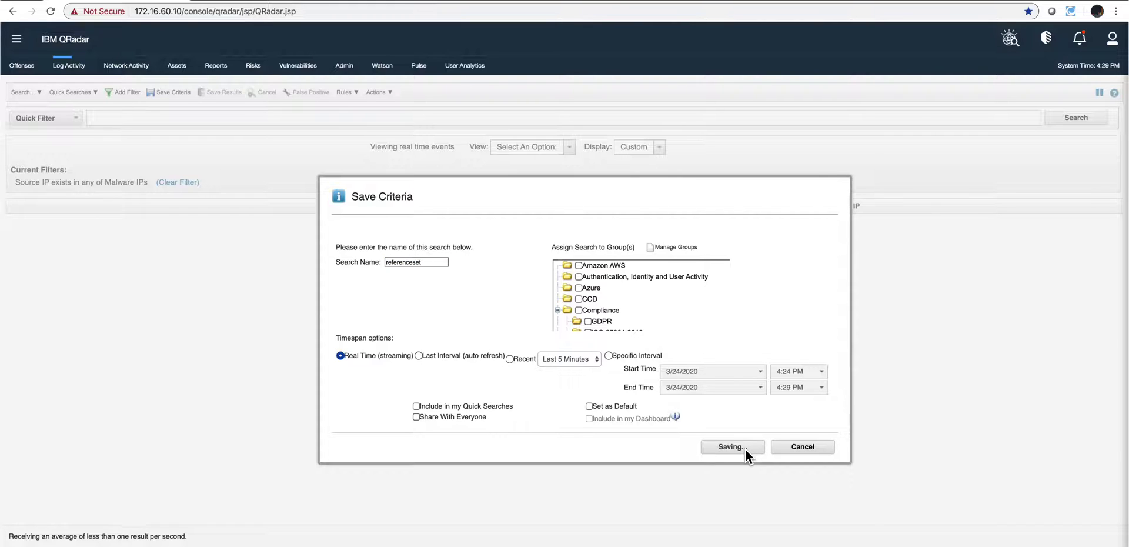
{"action": "left_click", "coordinate": [636, 342]}
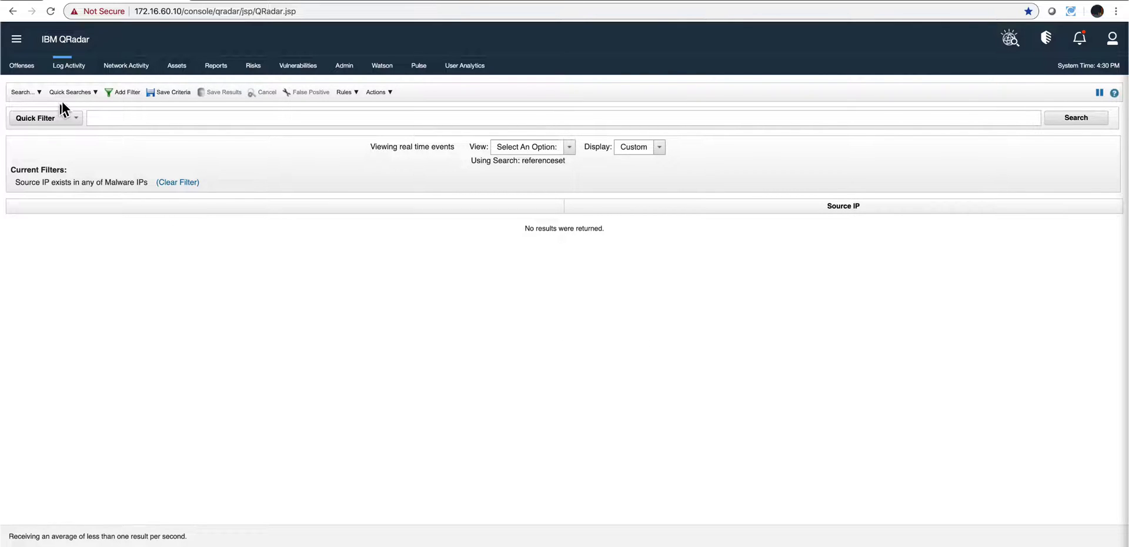
{"action": "left_click", "coordinate": [32, 91]}
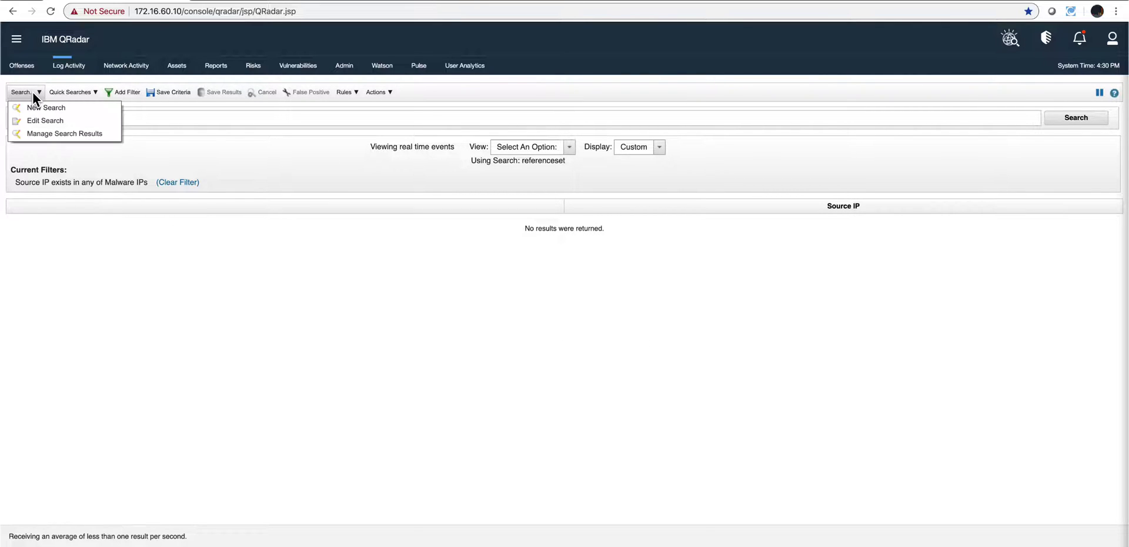
Step: Filter saved searches by 'refe', select referenceset, and copy its AQL query to the clipboard
{"action": "left_click", "coordinate": [31, 122]}
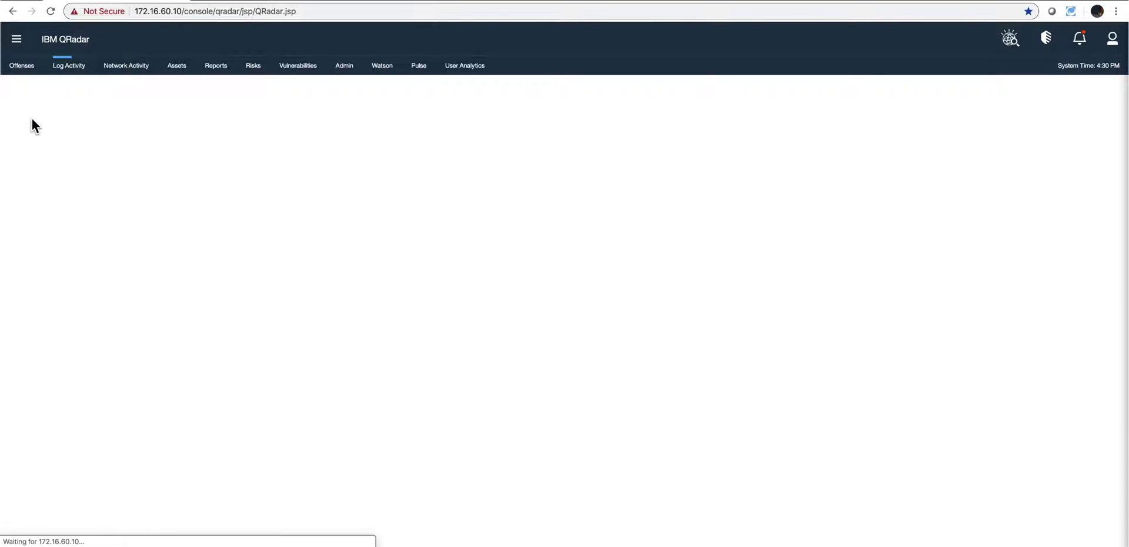
{"action": "left_click", "coordinate": [103, 168]}
{"action": "type", "text": "refer"}
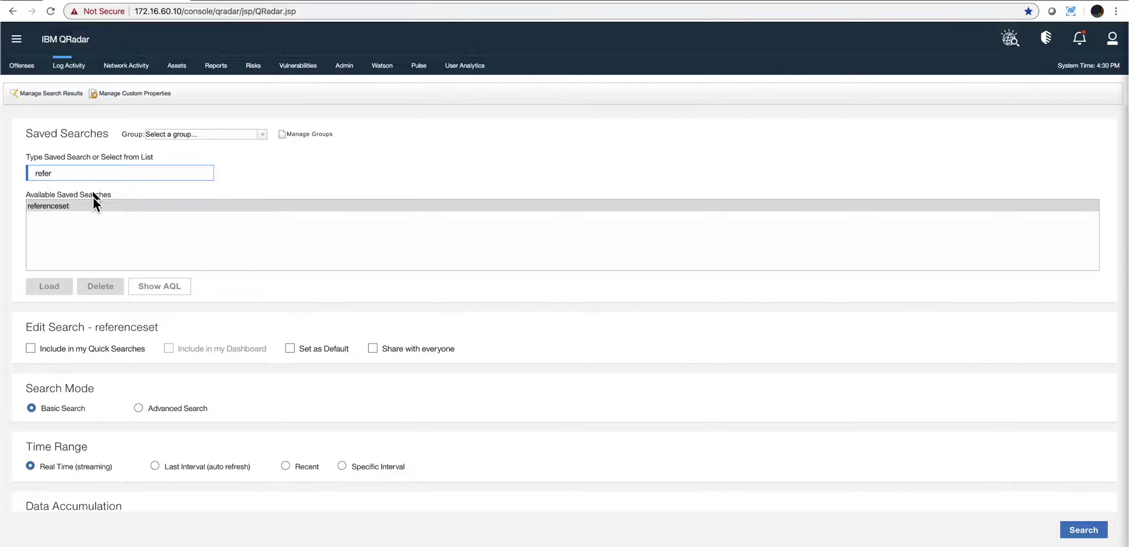
{"action": "left_click", "coordinate": [82, 205]}
{"action": "left_click", "coordinate": [166, 286]}
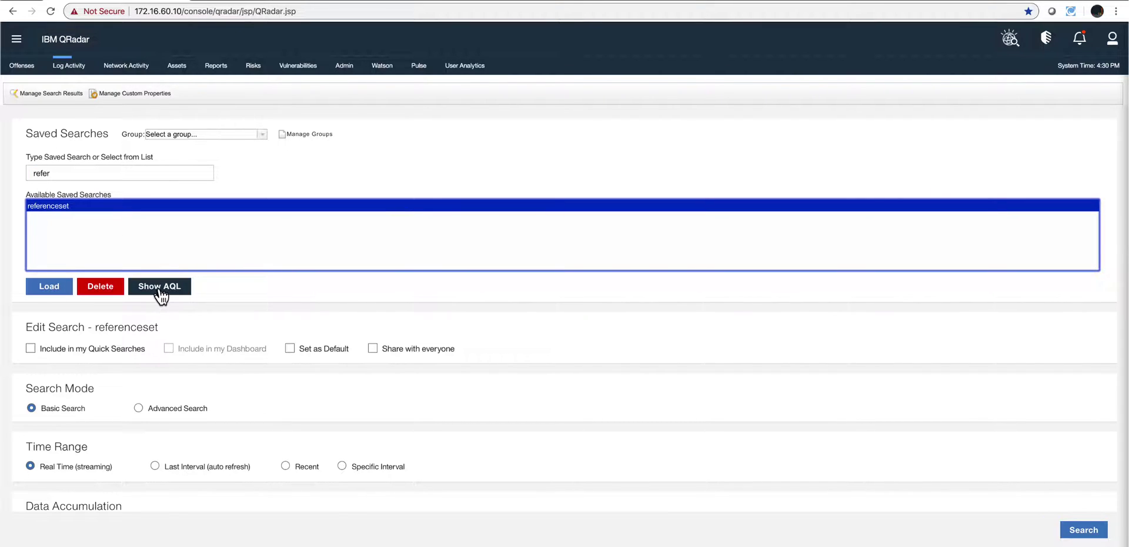
{"action": "left_click", "coordinate": [160, 288]}
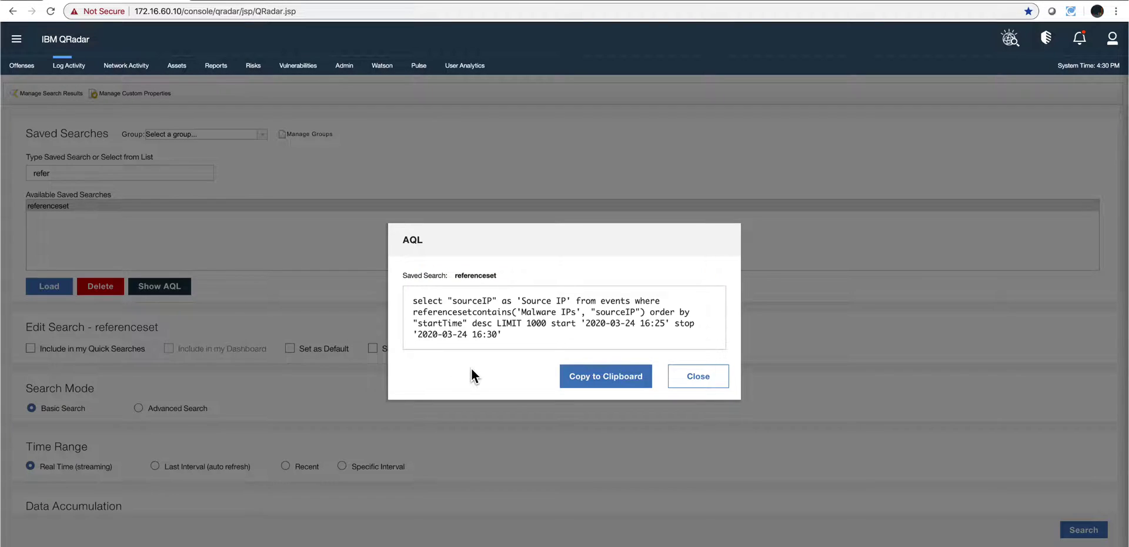
{"action": "left_click", "coordinate": [611, 378]}
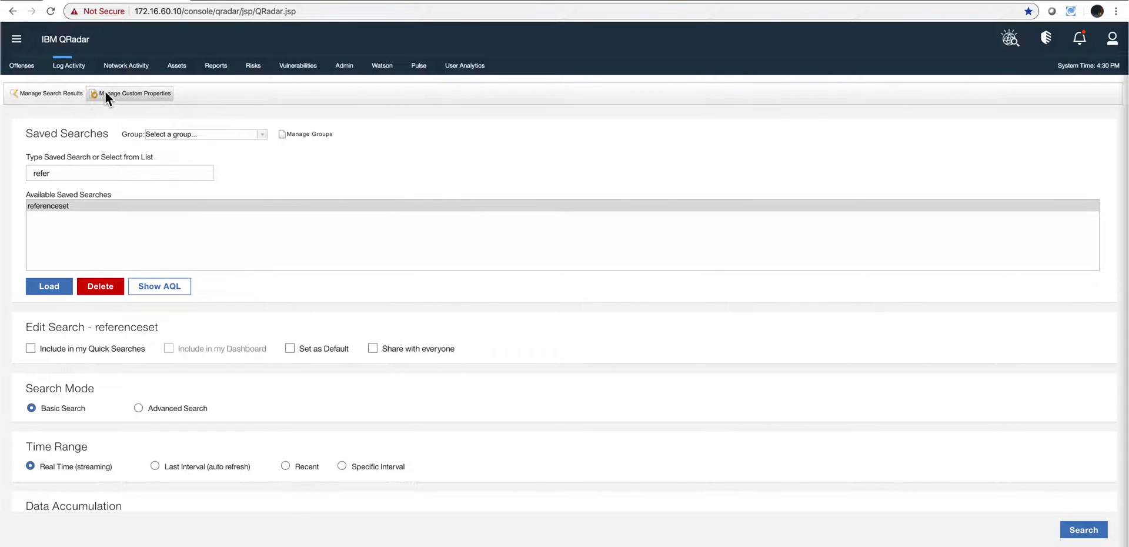
Step: In Pulse's Manage Dashboard Items, search 'Reference S' and start a new dashboard item
{"action": "left_click", "coordinate": [423, 69]}
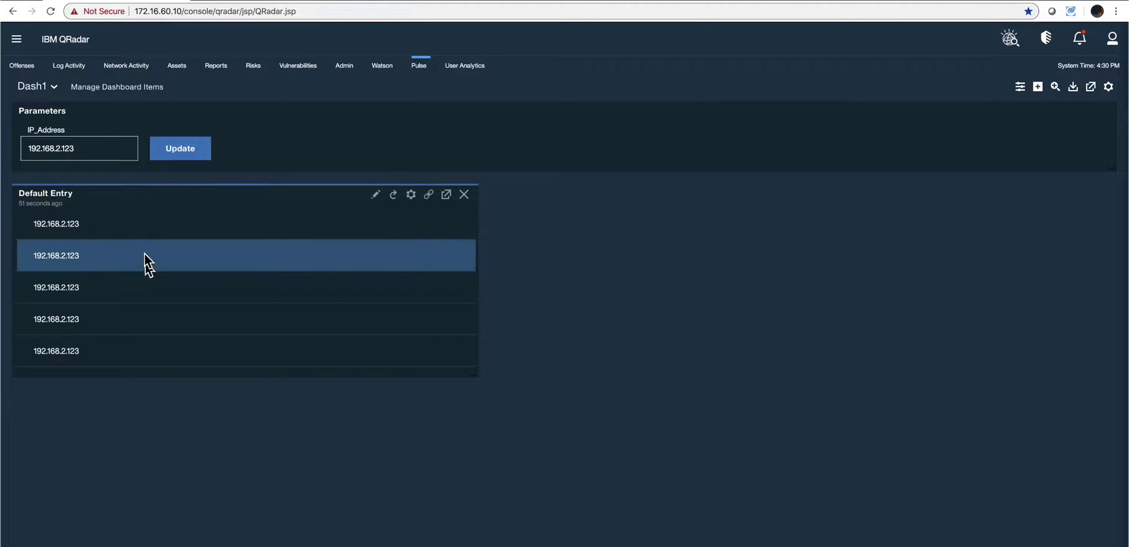
{"action": "left_click", "coordinate": [136, 92]}
{"action": "left_click", "coordinate": [373, 181]}
{"action": "type", "text": "Reference Set"}
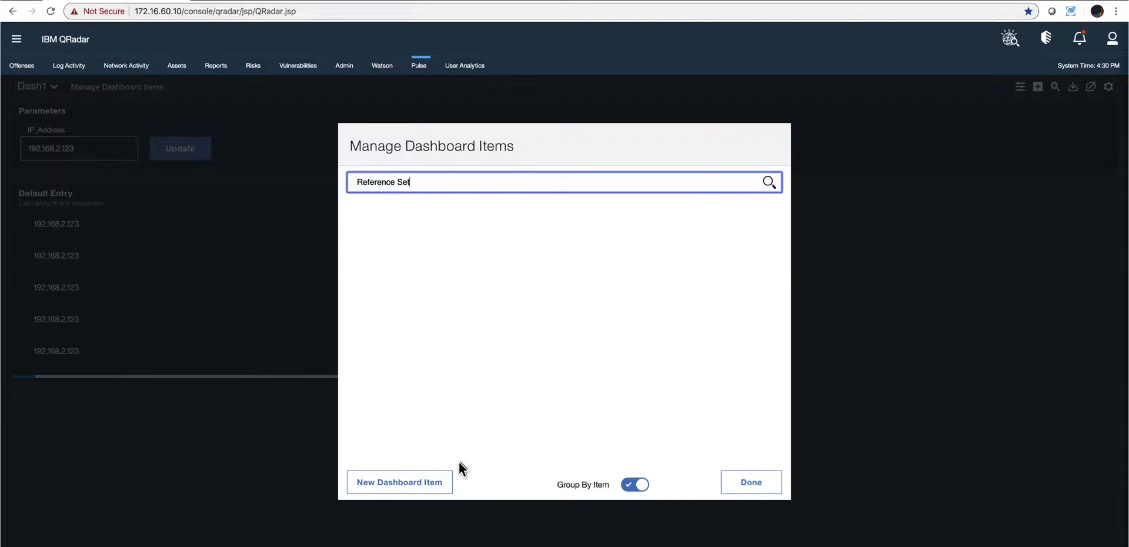
{"action": "left_click", "coordinate": [422, 483]}
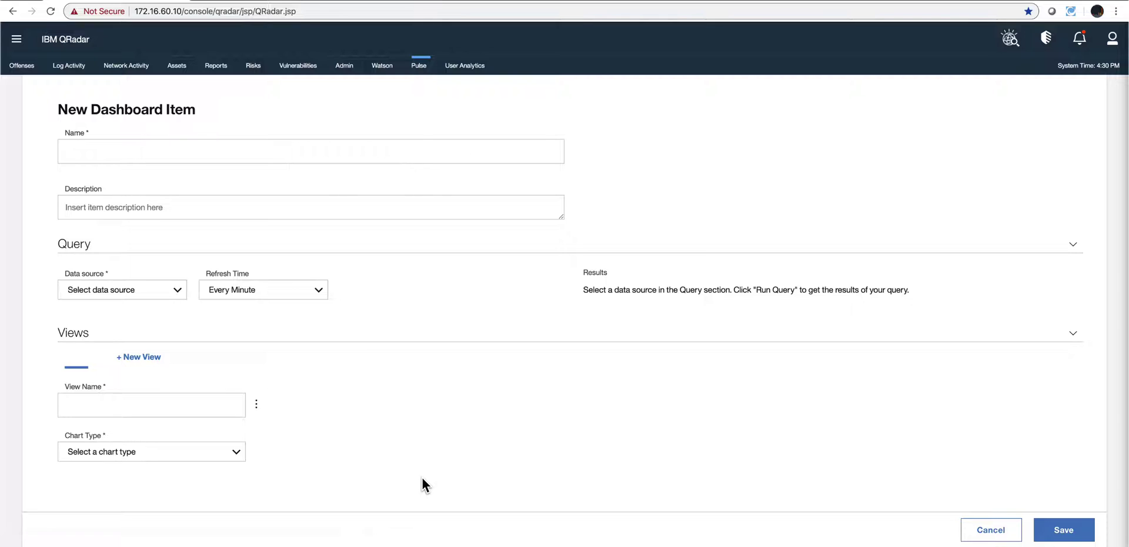
Step: Enter name 'Reference Set' and description 'desc', and select AQL as the data source
{"action": "left_click", "coordinate": [124, 160]}
{"action": "type", "text": "Refer"}
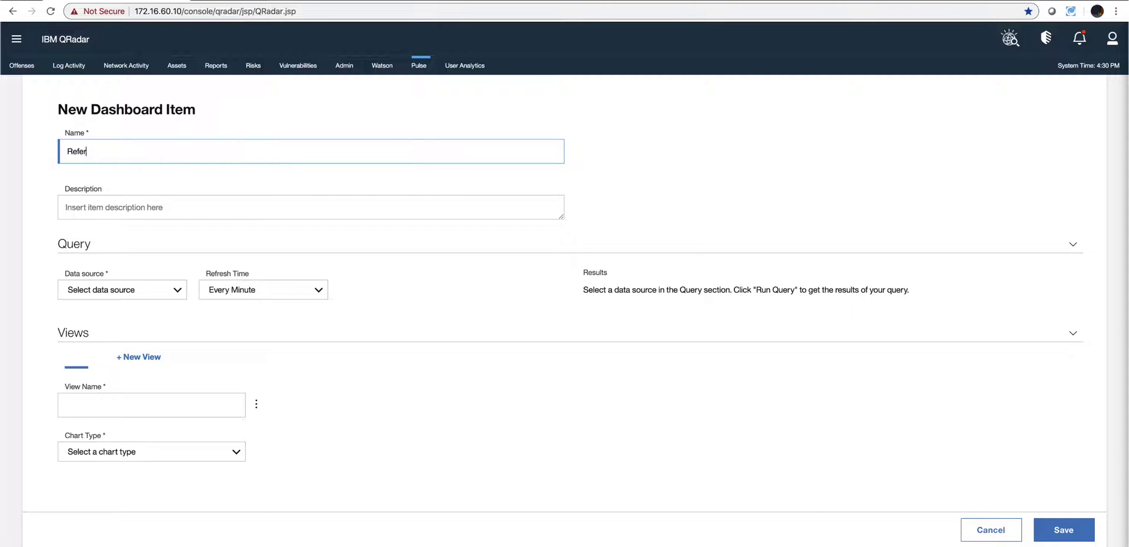
{"action": "type", "text": "ence Set"}
{"action": "left_click", "coordinate": [121, 208]}
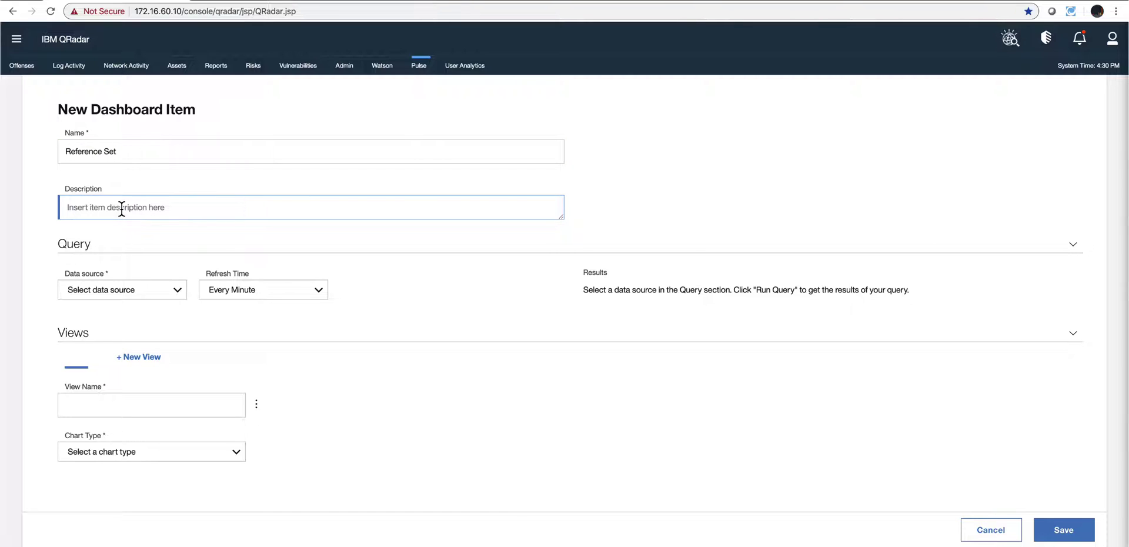
{"action": "type", "text": "desc"}
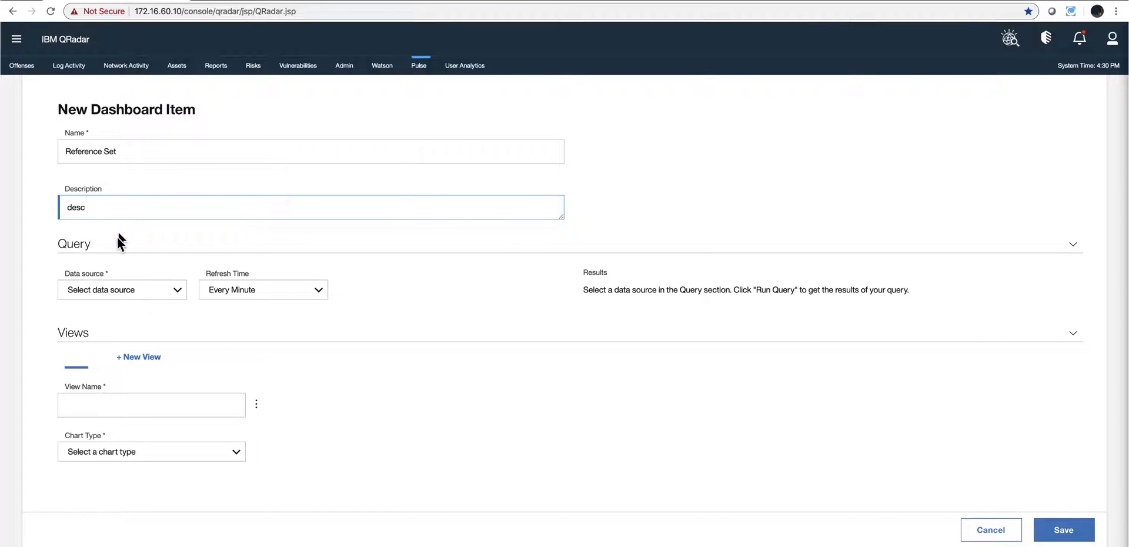
{"action": "left_click", "coordinate": [125, 292]}
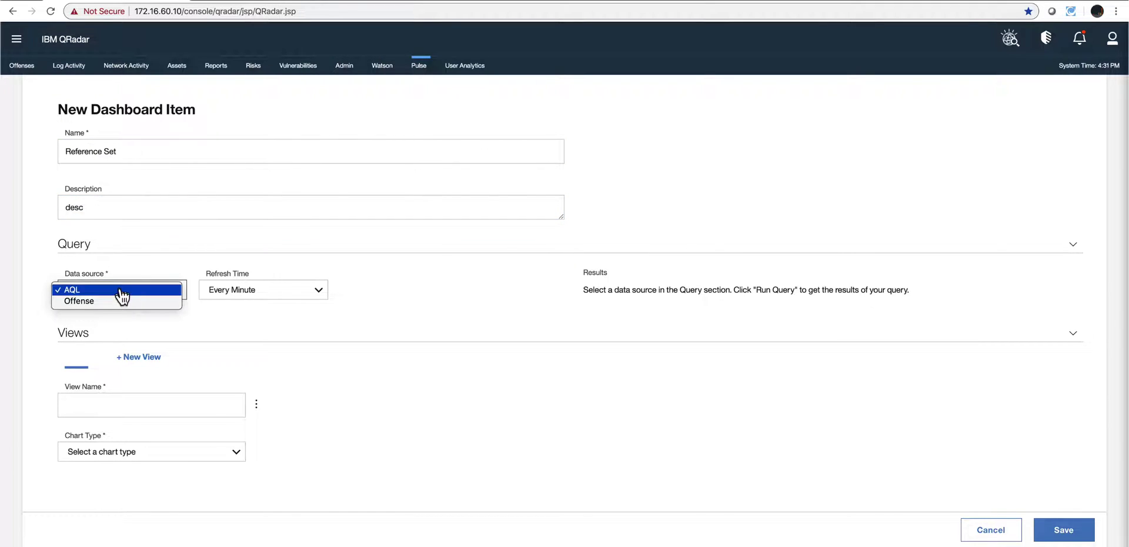
{"action": "left_click", "coordinate": [119, 292]}
Step: Paste a sample AQL query and delete its ordering, time range and referencesetcontains where condition
{"action": "left_click", "coordinate": [112, 330]}
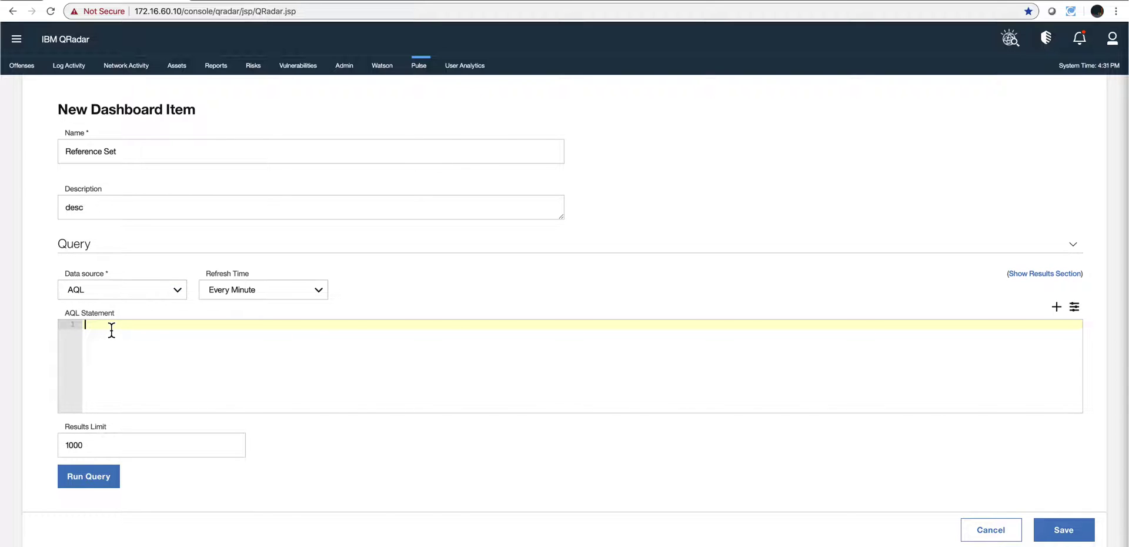
{"action": "key", "text": "ctrl+v"}
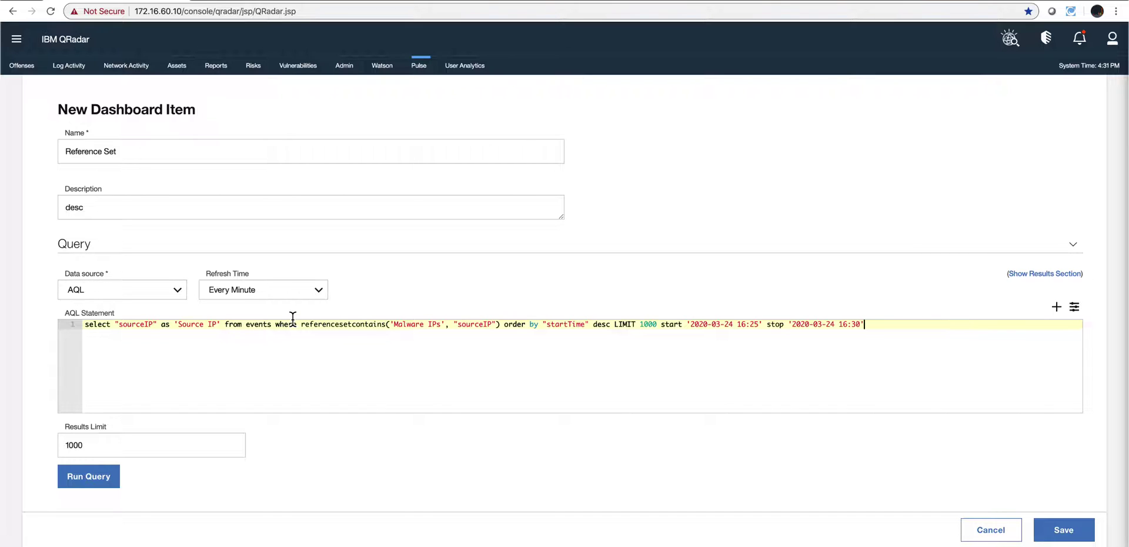
{"action": "left_click", "coordinate": [504, 324]}
{"action": "key", "text": "shift+End"}
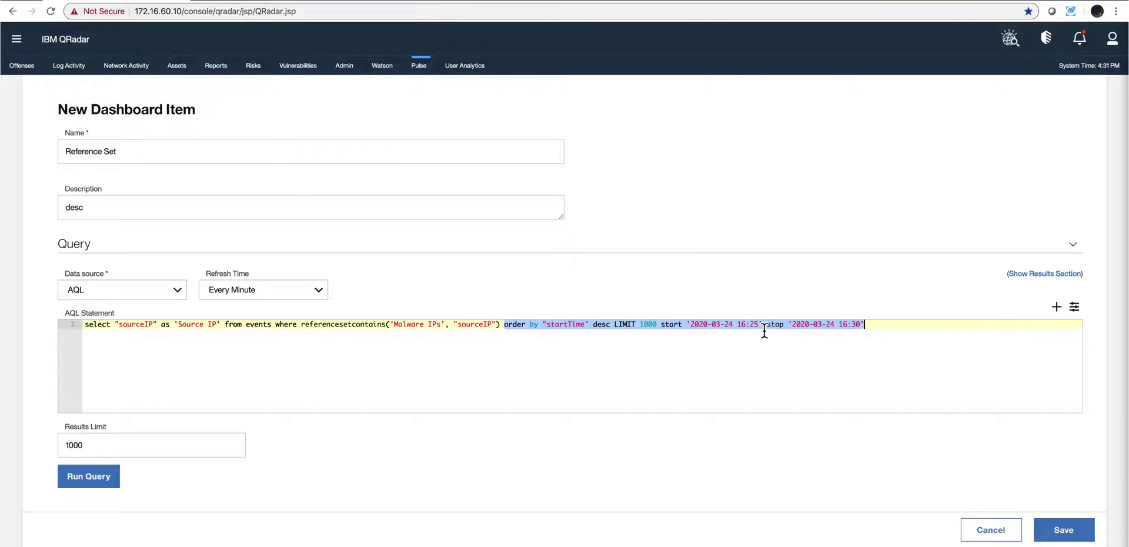
{"action": "key", "text": "BackSpace"}
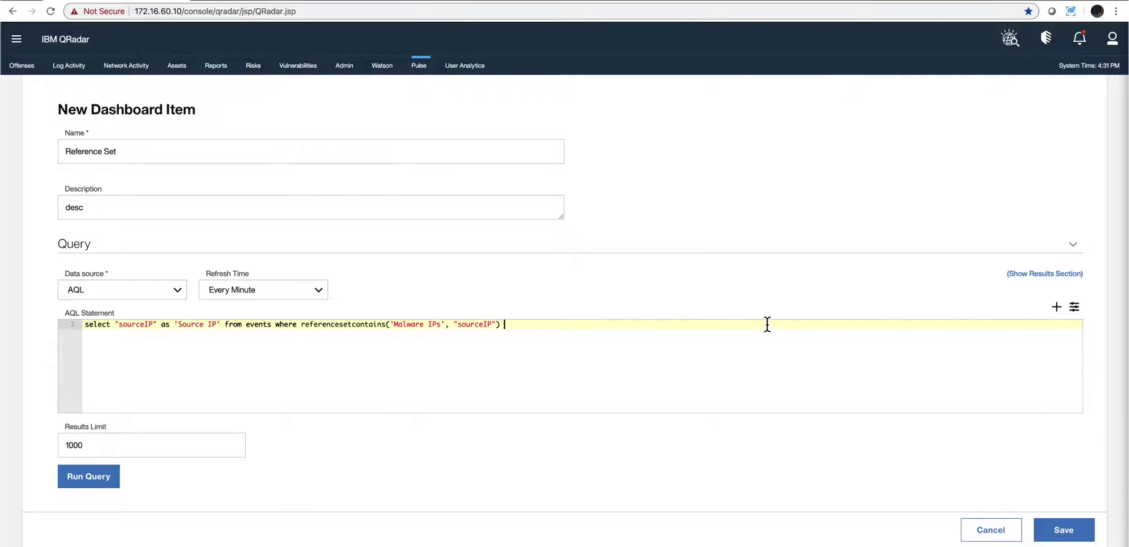
{"action": "left_click_drag", "start_coordinate": [504, 324], "coordinate": [303, 325]}
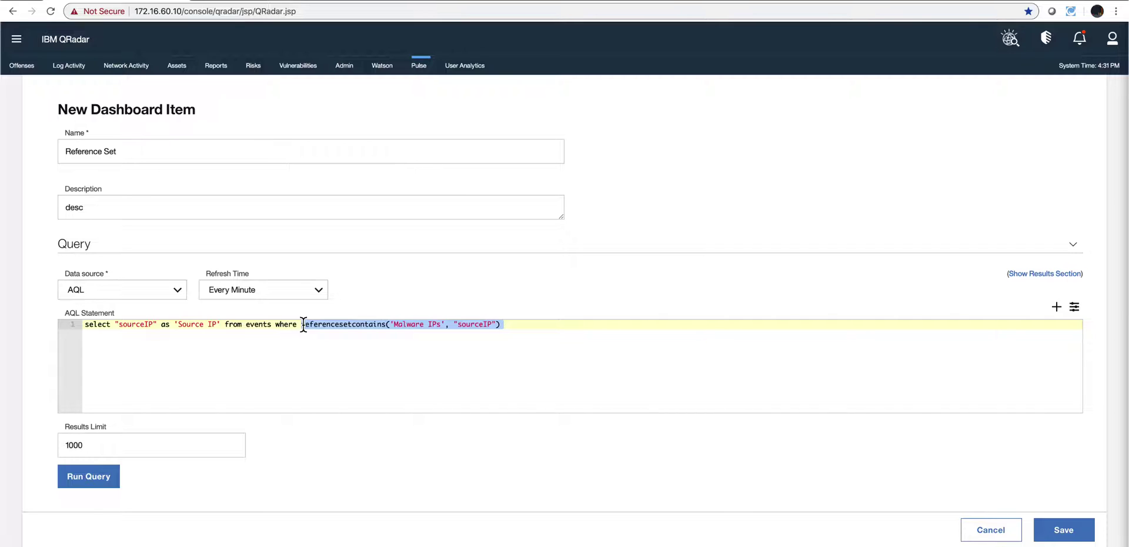
{"action": "key", "text": "BackSpace"}
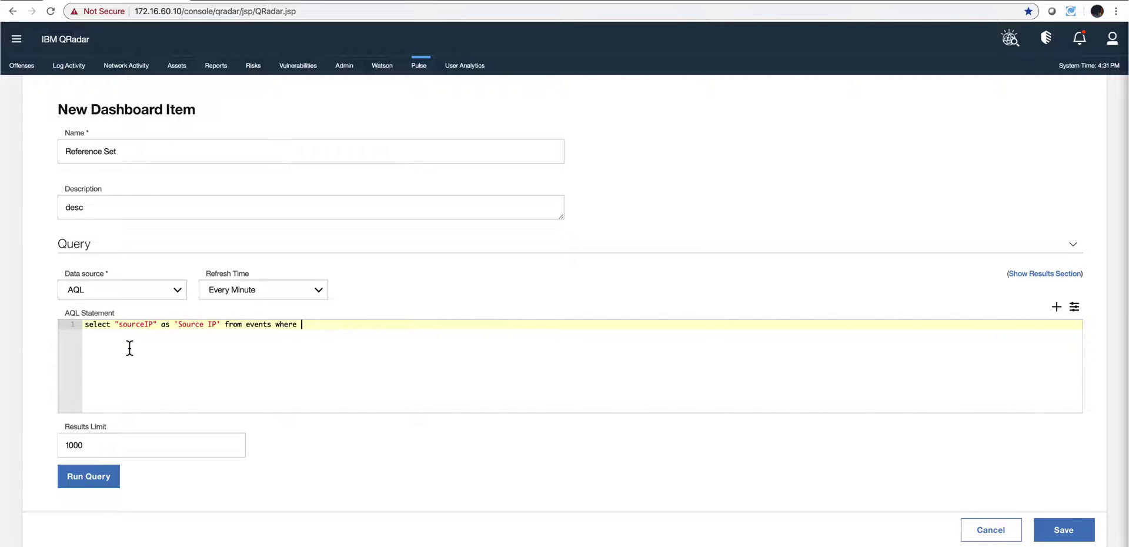
Step: Make the query select referencesetcontains('Malware IPs', "sourceIP") from events; and run it
{"action": "left_click", "coordinate": [113, 324]}
{"action": "key", "text": "ctrl+v"}
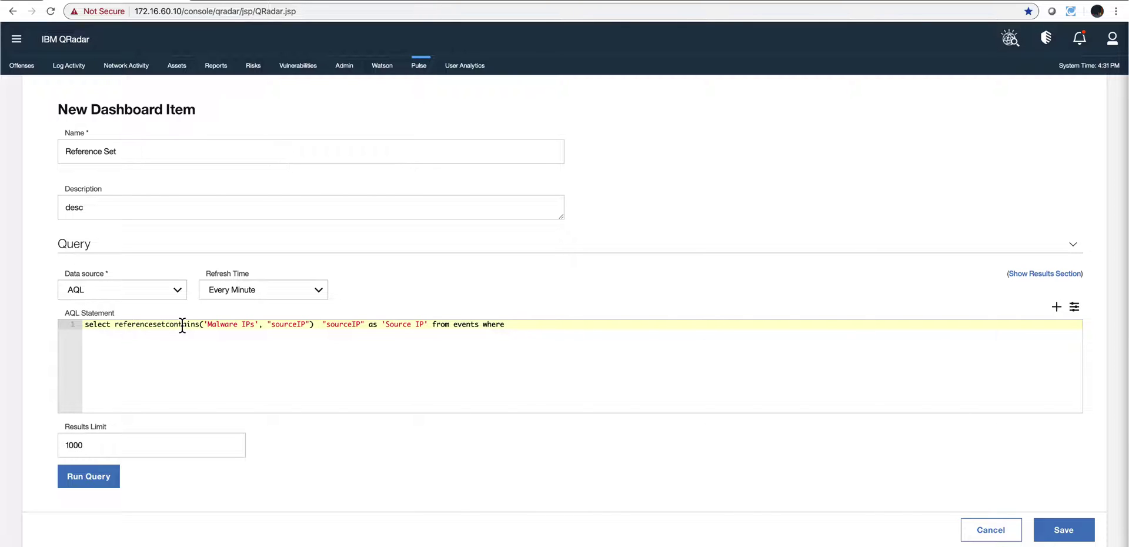
{"action": "key", "text": "Delete"}
{"action": "key", "text": "Delete"}
{"action": "key", "text": "Delete"}
{"action": "key", "text": "Delete"}
{"action": "key", "text": "Delete"}
{"action": "key", "text": "Delete"}
{"action": "key", "text": "Delete"}
{"action": "key", "text": "Delete"}
{"action": "key", "text": "Delete"}
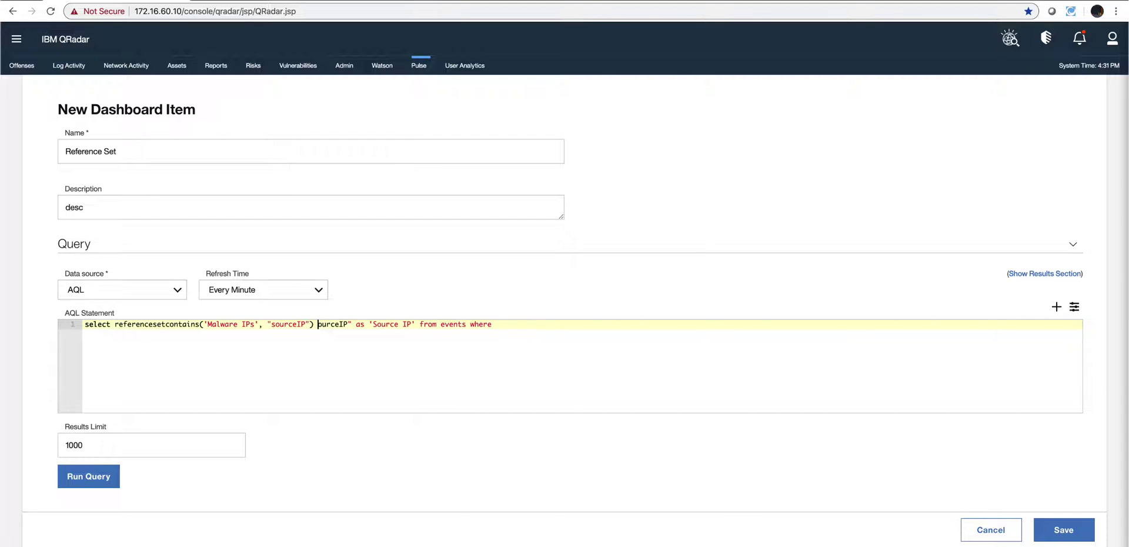
{"action": "key", "text": "Delete"}
{"action": "key", "text": "Delete"}
{"action": "key", "text": "Delete"}
{"action": "key", "text": "Delete"}
{"action": "key", "text": "Delete"}
{"action": "key", "text": "Delete"}
{"action": "key", "text": "Delete"}
{"action": "key", "text": "Delete"}
{"action": "key", "text": "Delete"}
{"action": "key", "text": "Delete"}
{"action": "key", "text": "Delete"}
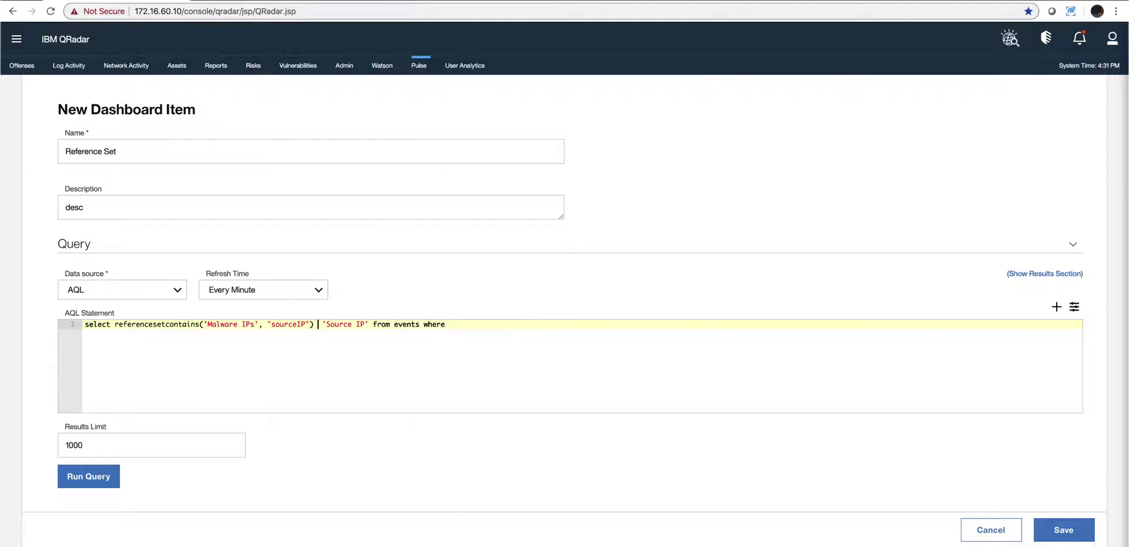
{"action": "key", "text": "Delete"}
{"action": "key", "text": "Delete"}
{"action": "key", "text": "Delete"}
{"action": "key", "text": "Delete"}
{"action": "key", "text": "Delete"}
{"action": "key", "text": "Delete"}
{"action": "key", "text": "Delete"}
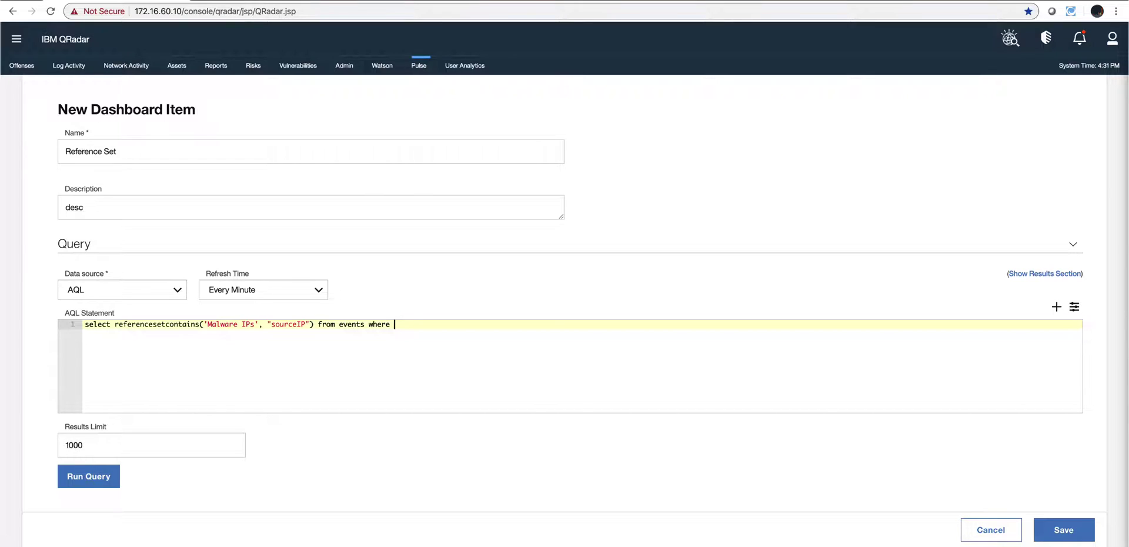
{"action": "key", "text": "BackSpace"}
{"action": "key", "text": "BackSpace"}
{"action": "key", "text": "BackSpace"}
{"action": "key", "text": "BackSpace"}
{"action": "key", "text": "BackSpace"}
{"action": "key", "text": "BackSpace"}
{"action": "key", "text": "BackSpace"}
{"action": "left_click", "coordinate": [92, 482]}
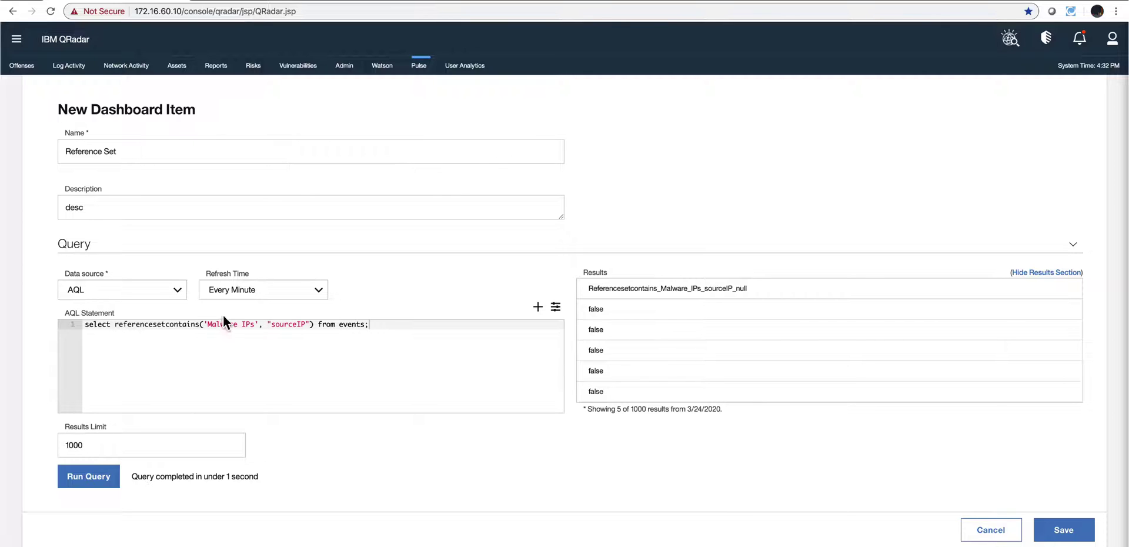
Step: Name a new view 'Exists in Reference Set'
{"action": "scroll", "coordinate": [314, 445], "scroll_direction": "down", "scroll_amount": 3}
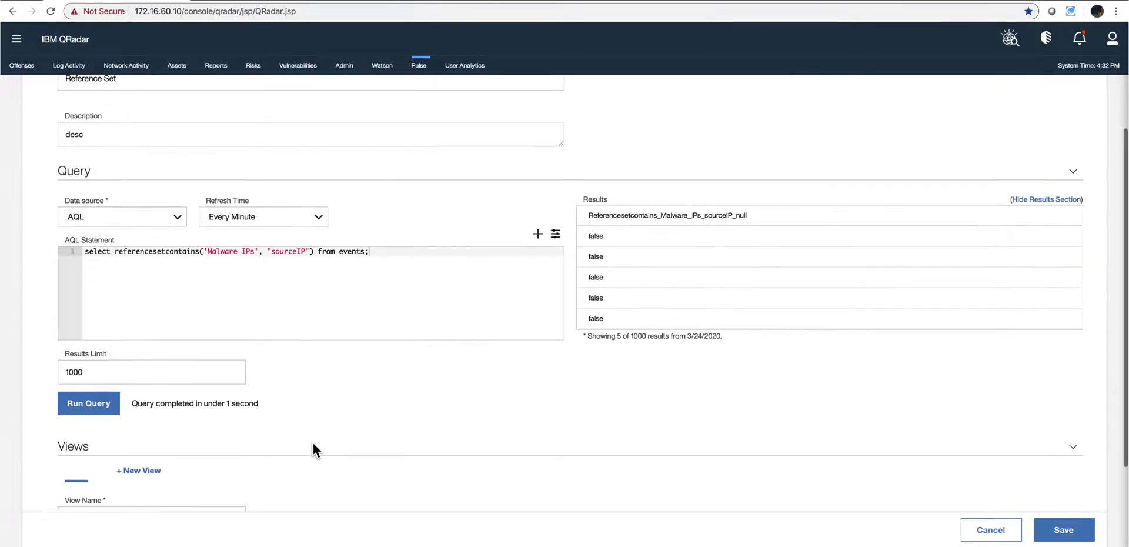
{"action": "left_click", "coordinate": [136, 413]}
{"action": "type", "text": "Exist"}
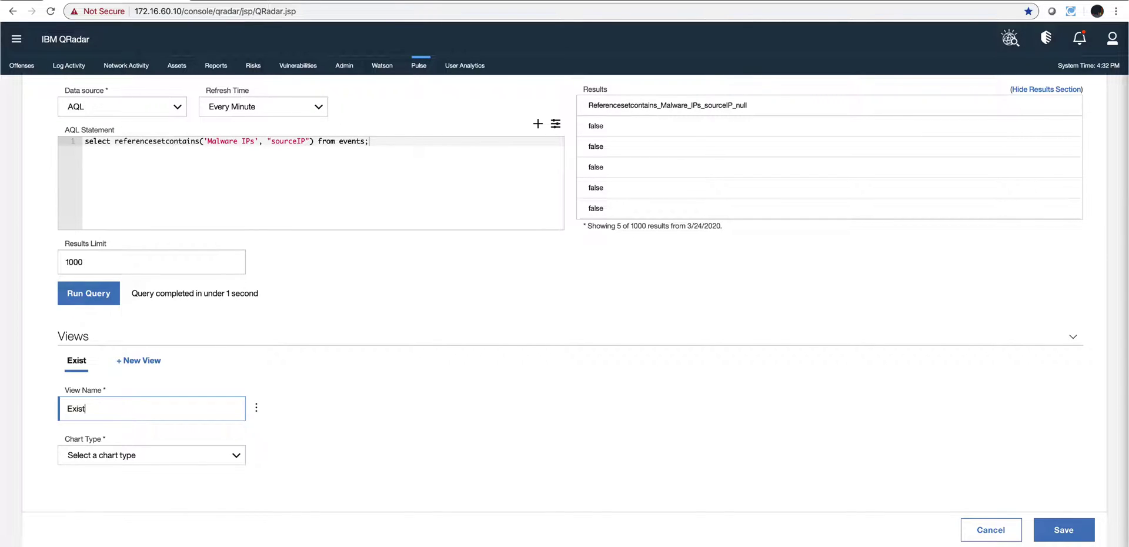
{"action": "type", "text": "s in Reference Sw"}
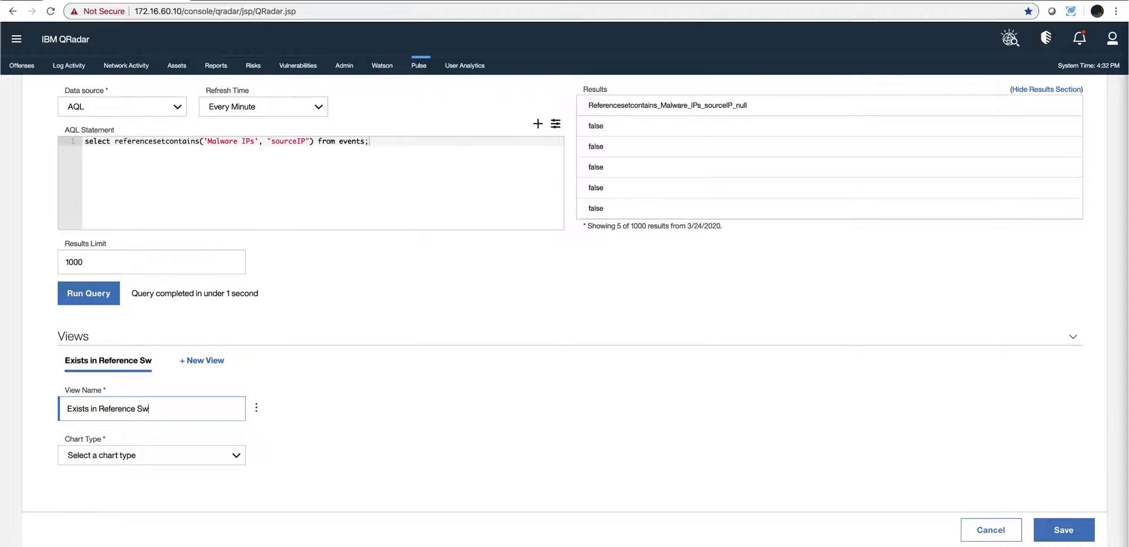
{"action": "type", "text": "et"}
{"action": "key", "text": "BackSpace"}
{"action": "key", "text": "BackSpace"}
{"action": "key", "text": "BackSpace"}
{"action": "type", "text": "et"}
Step: Set the view's chart type to Tabular Display and save the dashboard item
{"action": "left_click", "coordinate": [166, 458]}
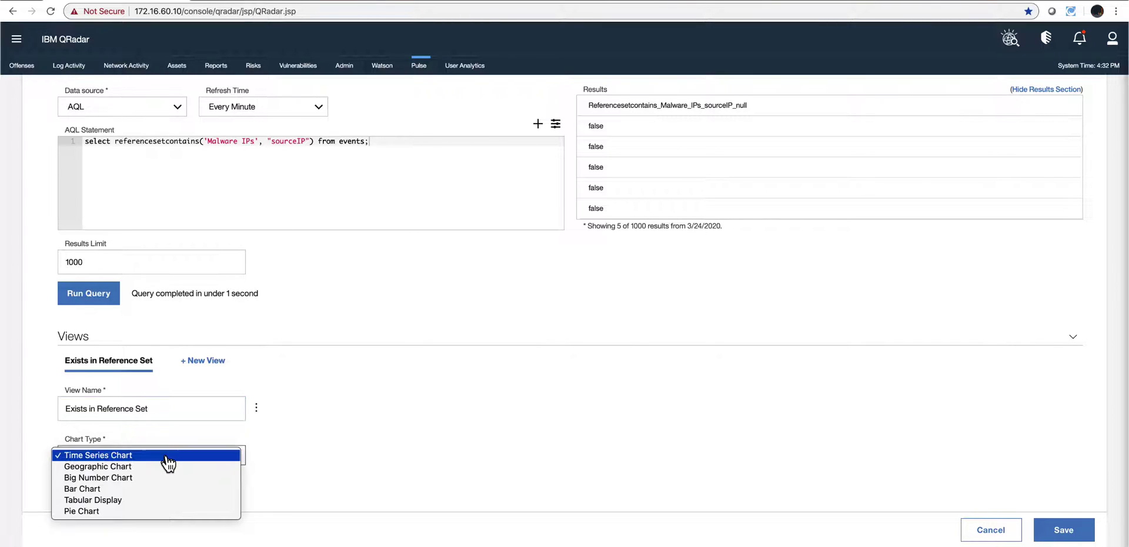
{"action": "left_click", "coordinate": [135, 500]}
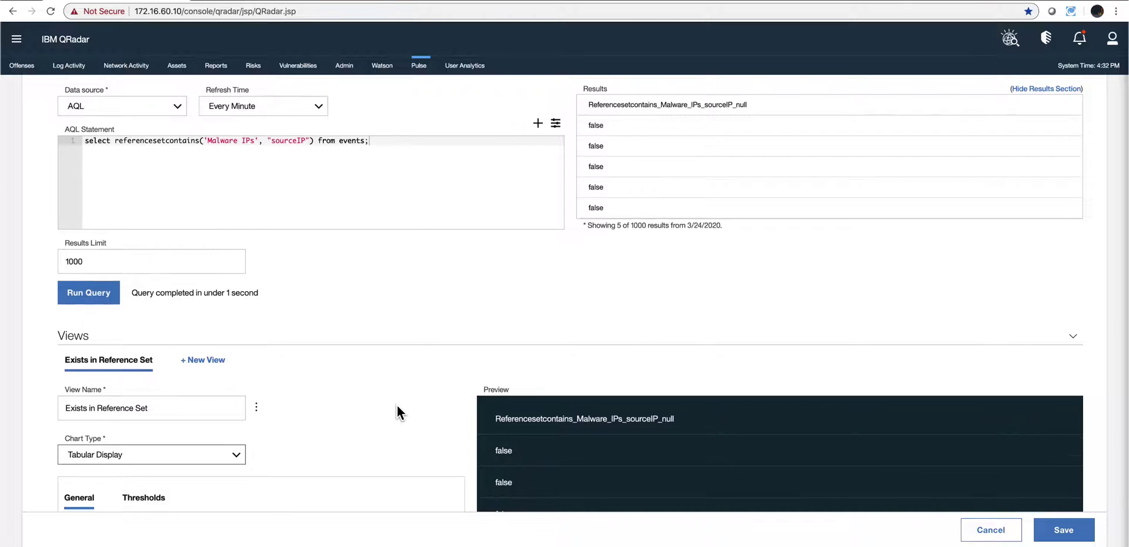
{"action": "scroll", "coordinate": [396, 410], "scroll_direction": "down", "scroll_amount": 1}
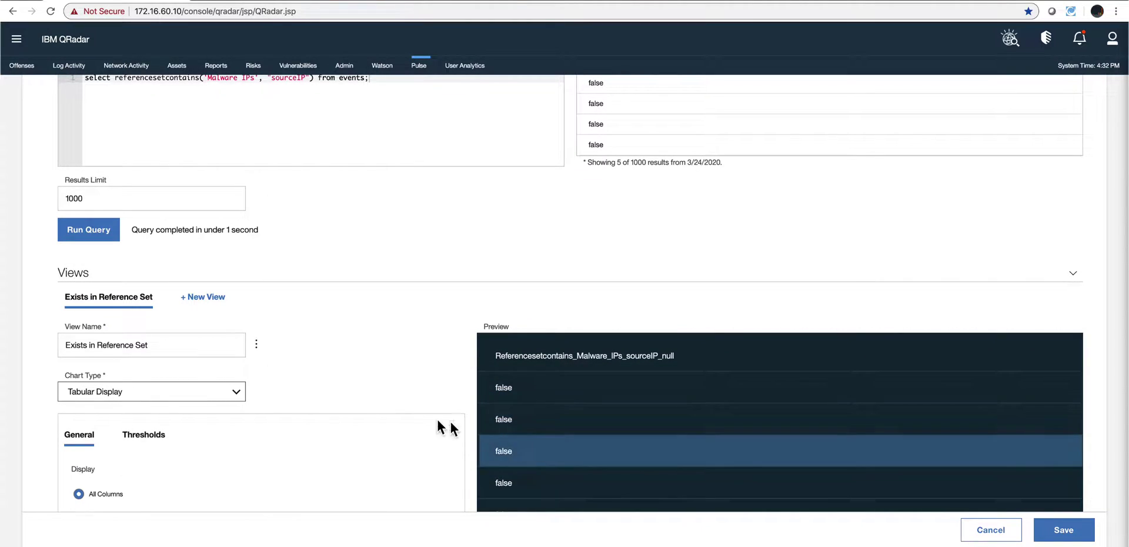
{"action": "scroll", "coordinate": [376, 432], "scroll_direction": "down", "scroll_amount": 2}
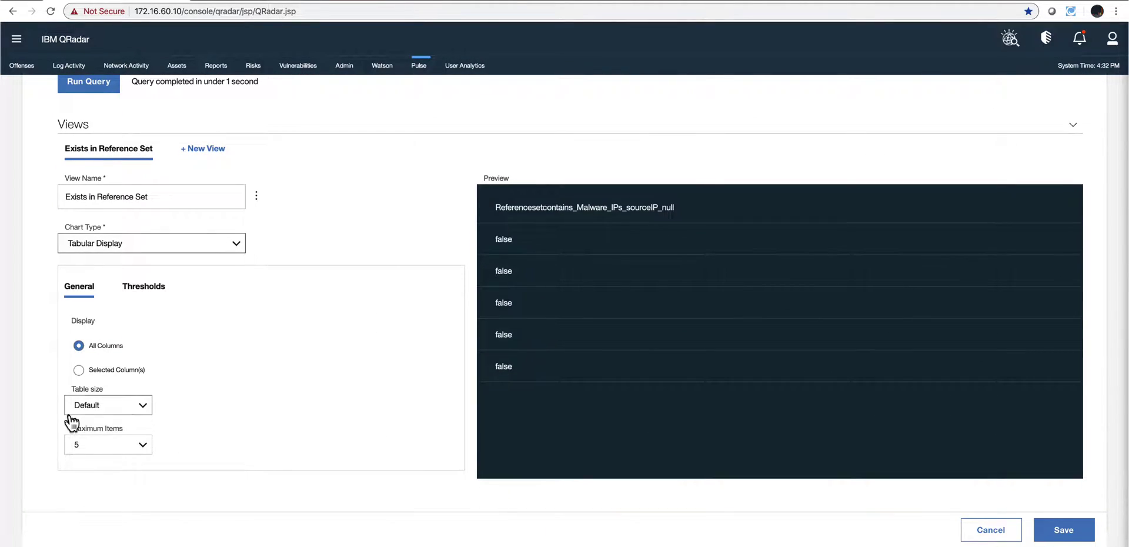
{"action": "left_click", "coordinate": [1063, 532]}
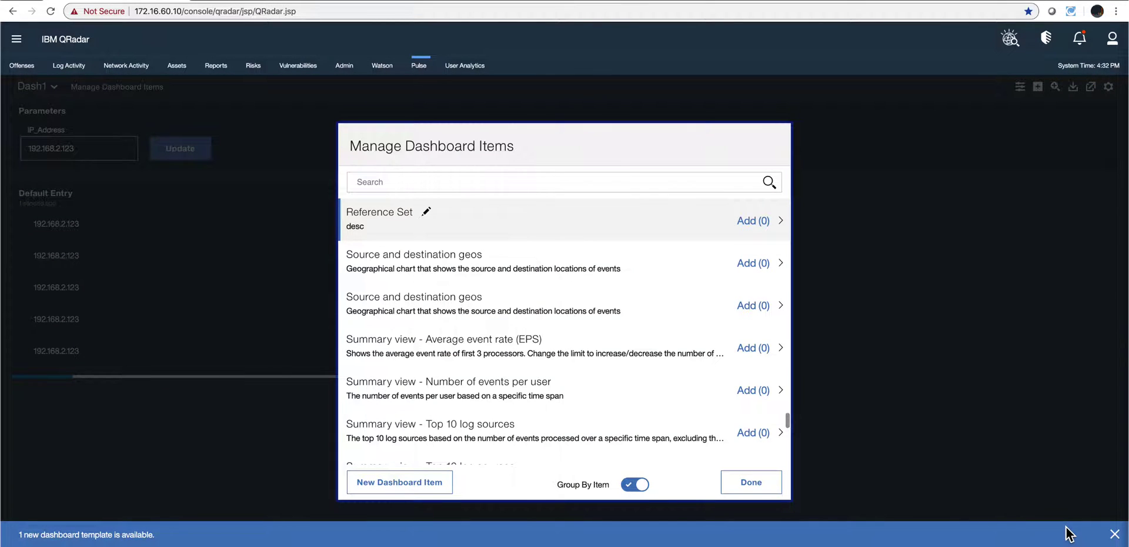
Step: Add the Reference Set item to Dash1 and change its IP_Address parameter to 85.114.134.49
{"action": "left_click", "coordinate": [757, 222]}
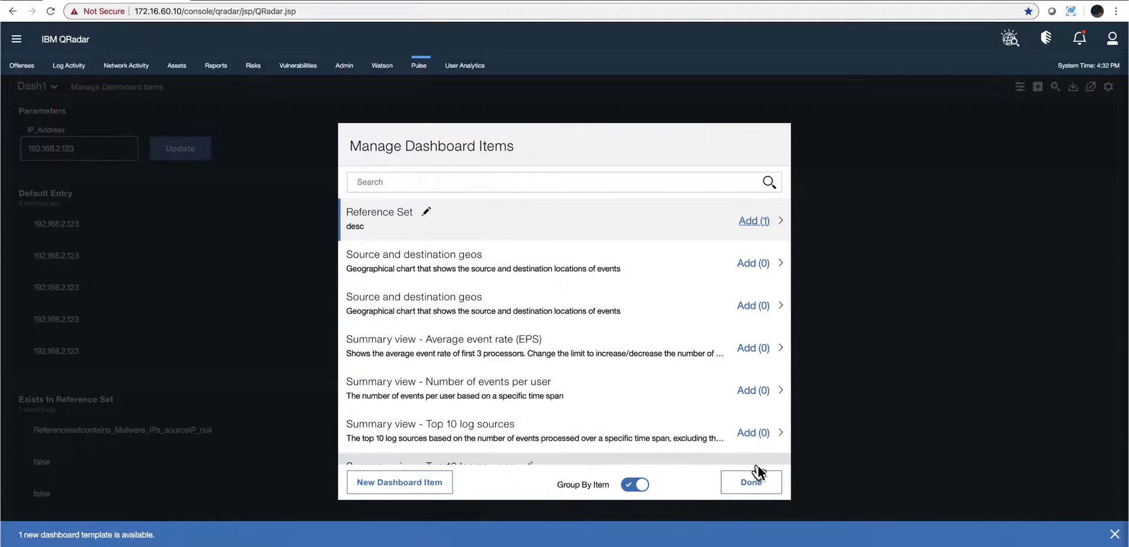
{"action": "left_click", "coordinate": [756, 483]}
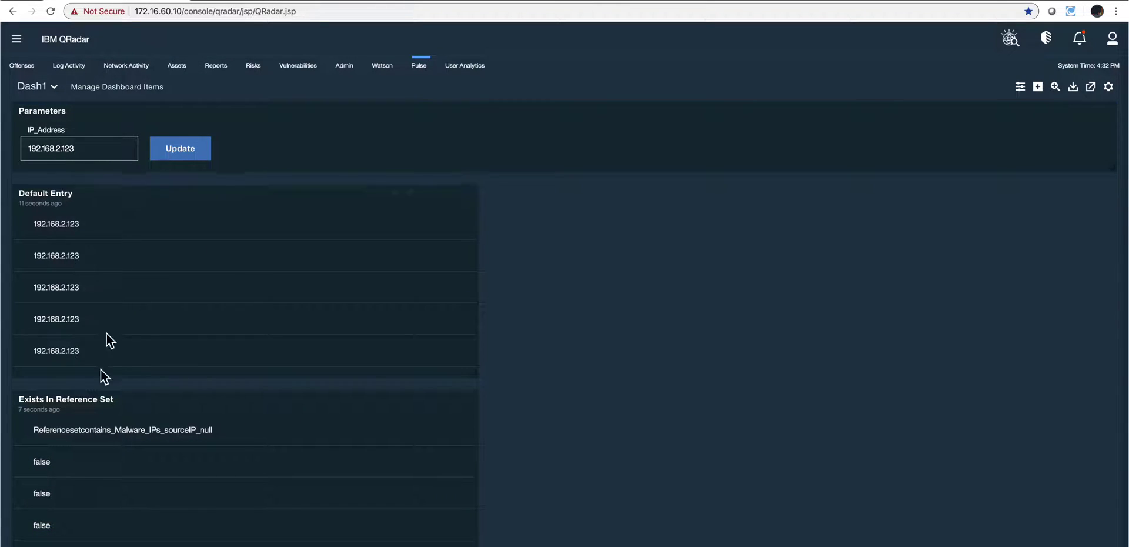
{"action": "left_click", "coordinate": [83, 148]}
{"action": "left_click_drag", "start_coordinate": [82, 148], "coordinate": [18, 148]}
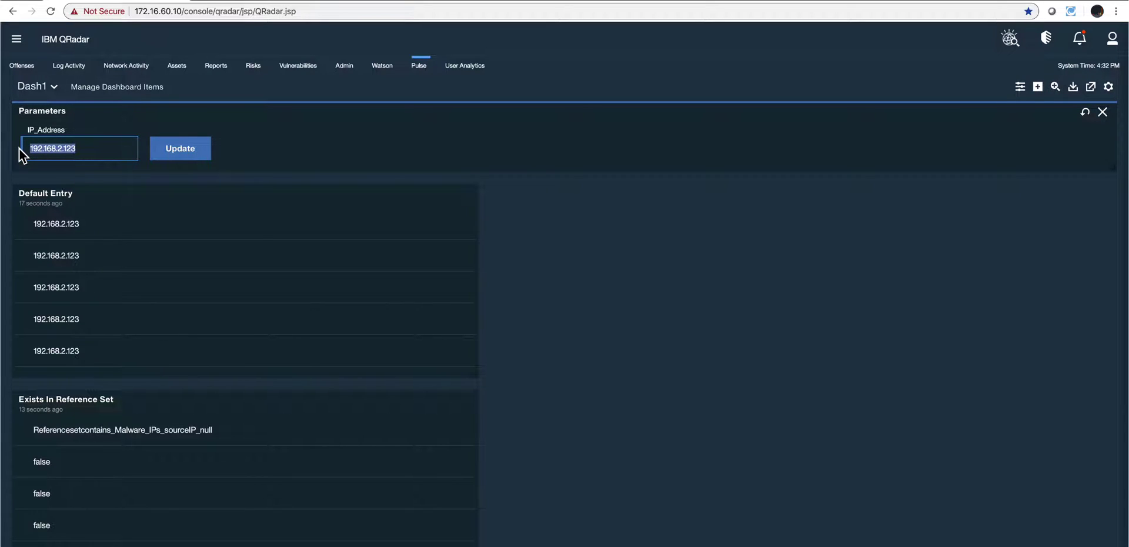
{"action": "type", "text": "85.1"}
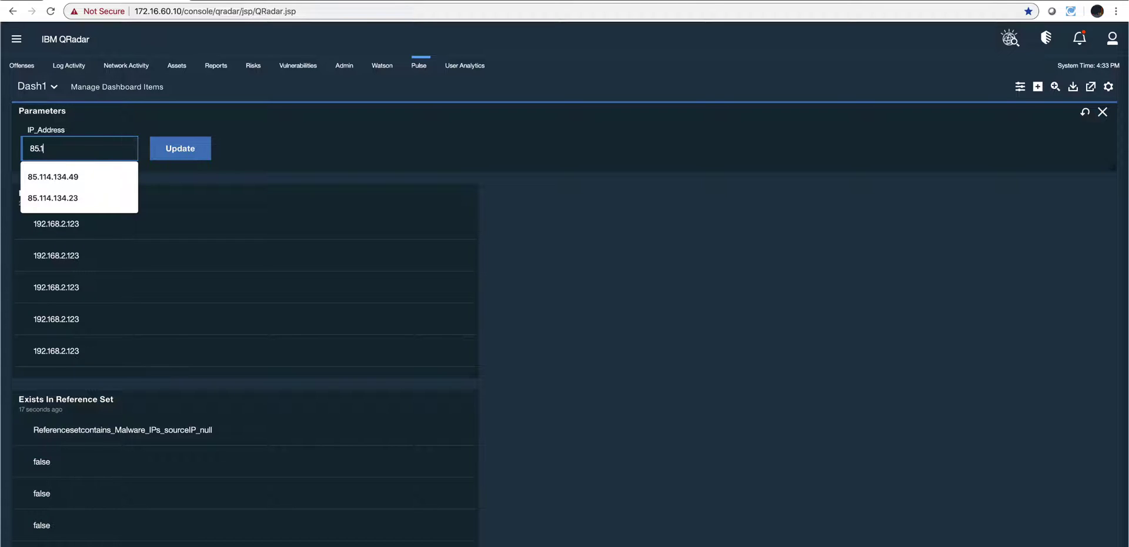
{"action": "type", "text": "14.134.49"}
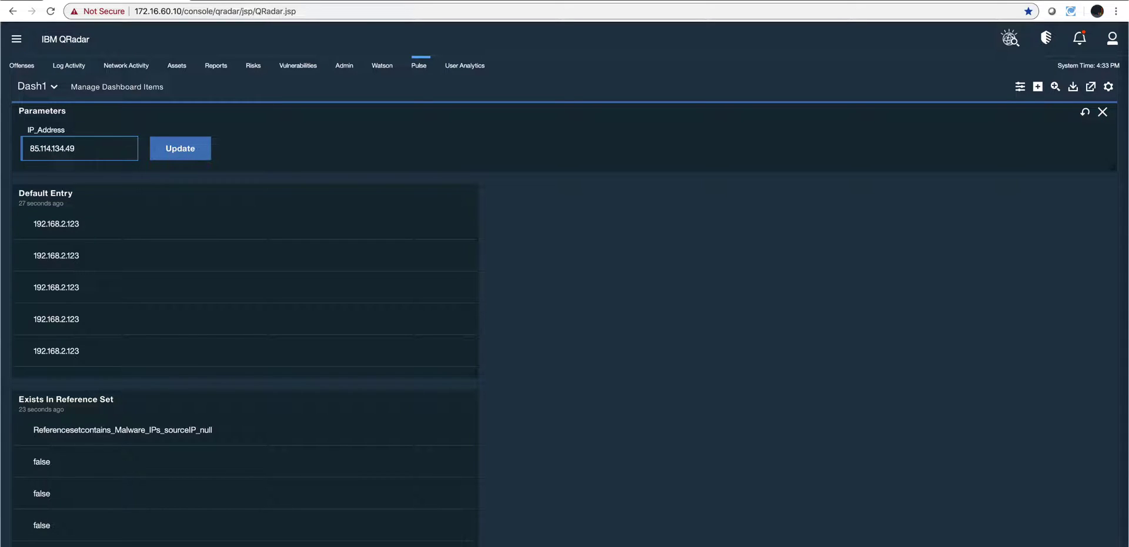